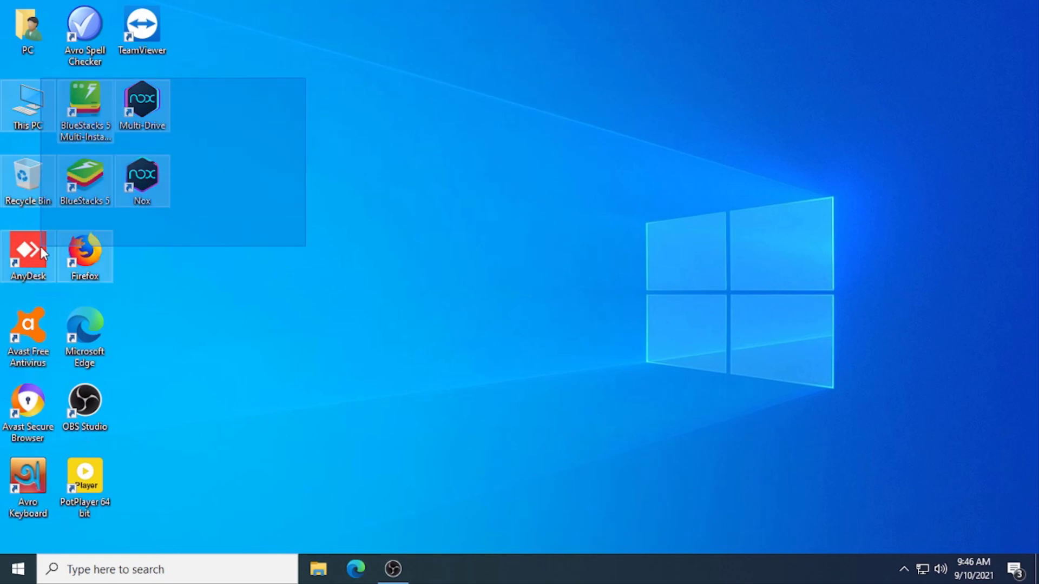
Check the CPU performance details in Task Manager for the virtualization status, and close Task Manager.
right_click(492, 174)
left_click(533, 218)
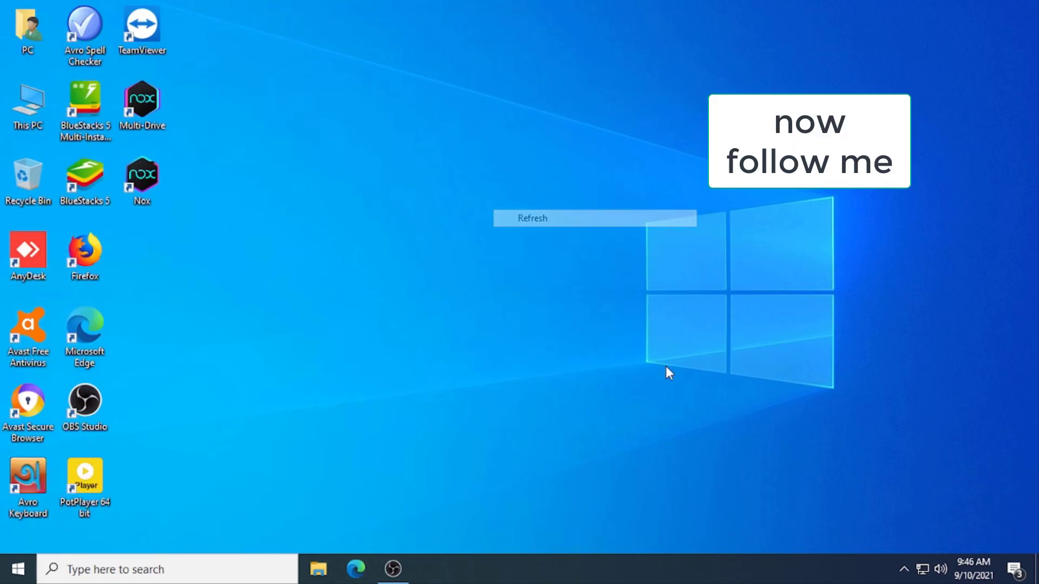
right_click(680, 568)
left_click(748, 509)
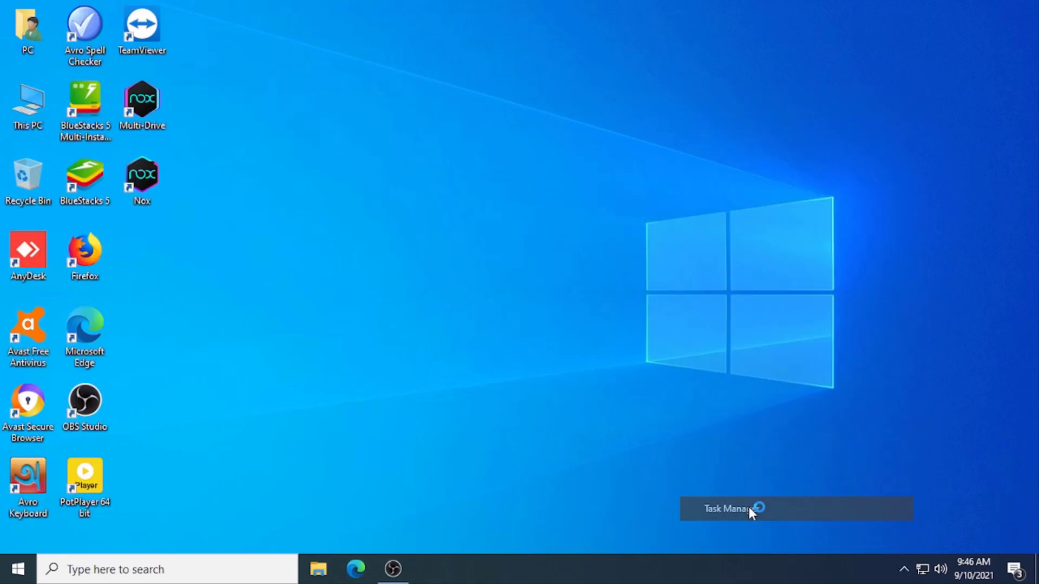
left_click(192, 101)
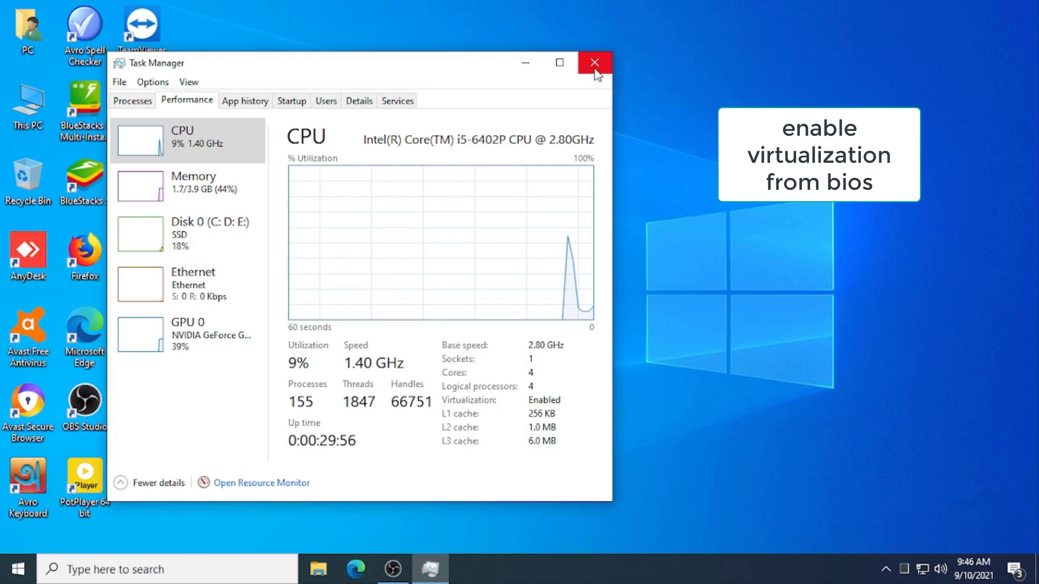
left_click(596, 70)
Review the antivirus status under Virus & threat protection in Windows Security, and close it.
left_click(904, 569)
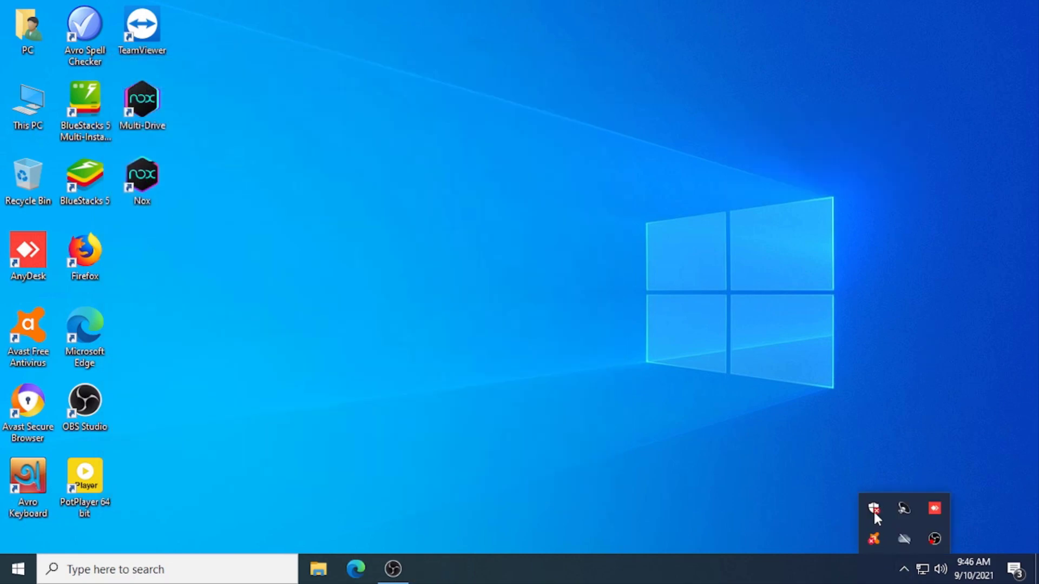
left_click(875, 507)
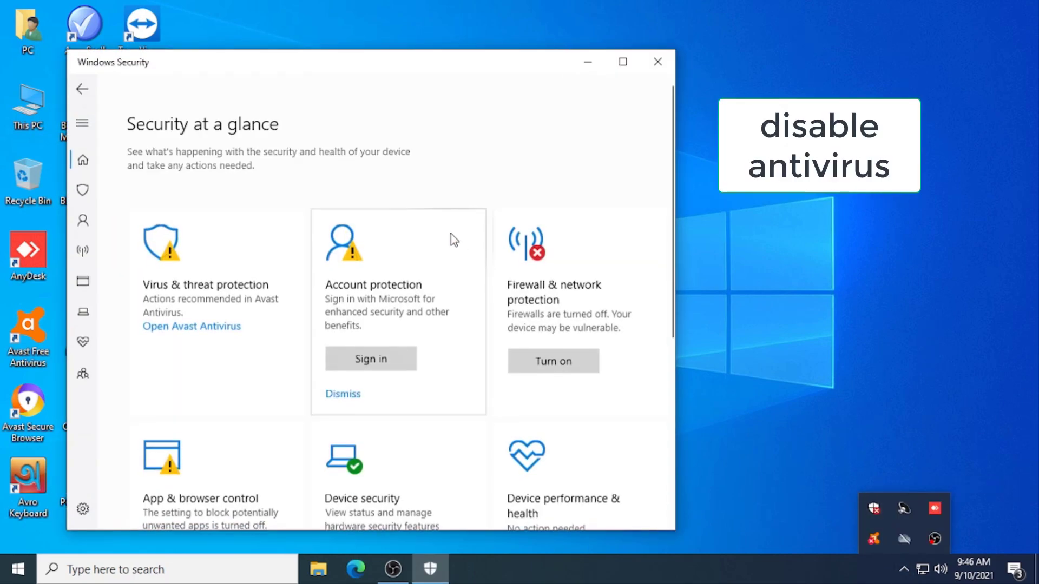
left_click(222, 299)
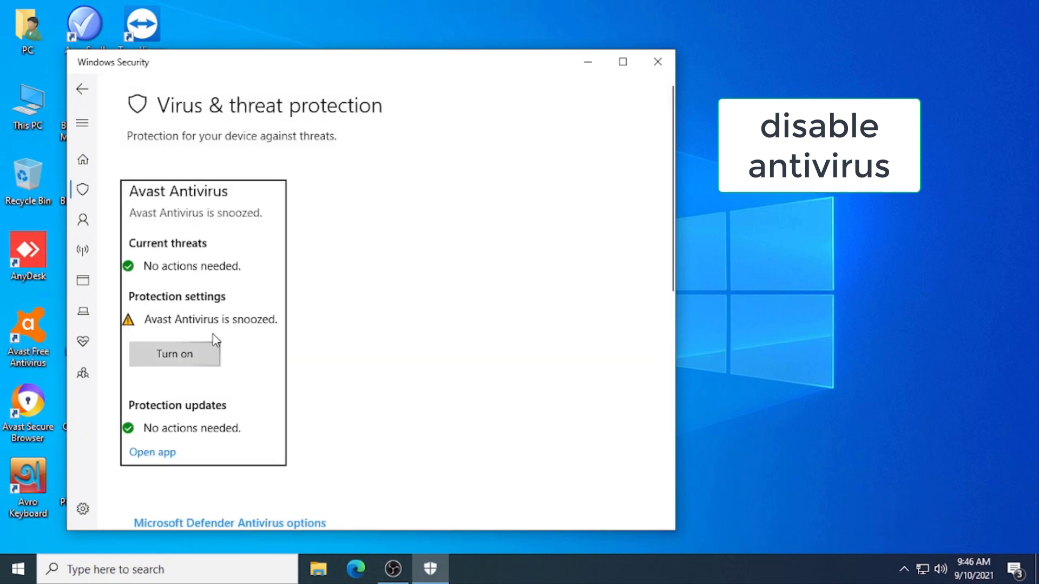
left_click(649, 70)
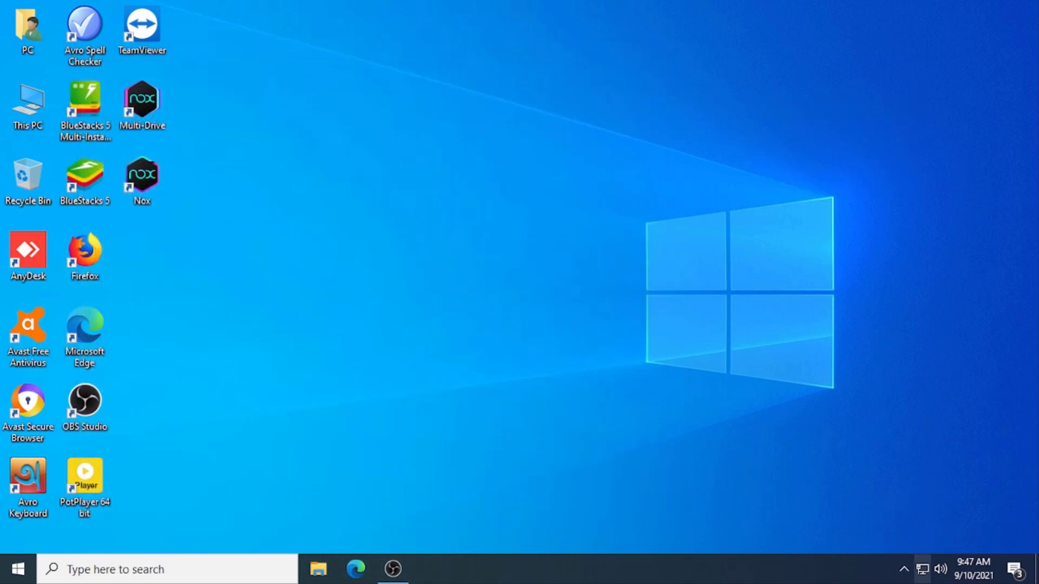
Bring up the Avast shields control option among the background antivirus app's options.
left_click(904, 569)
right_click(876, 533)
mouse_move(905, 411)
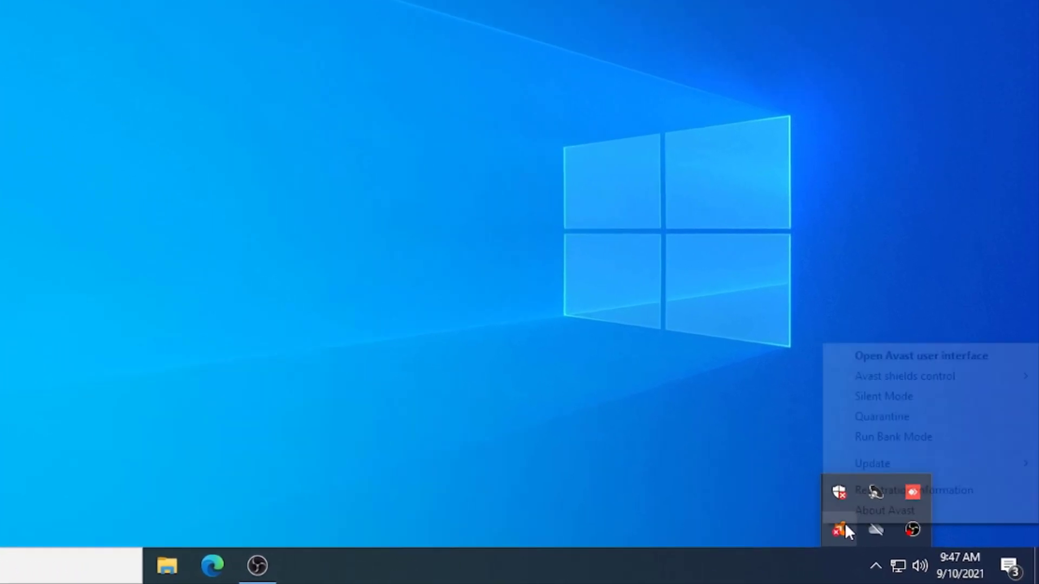
Disable CCXProcess, Creative Cloud Desktop and Microsoft OneDrive in Task Manager's startup apps.
left_click(598, 439)
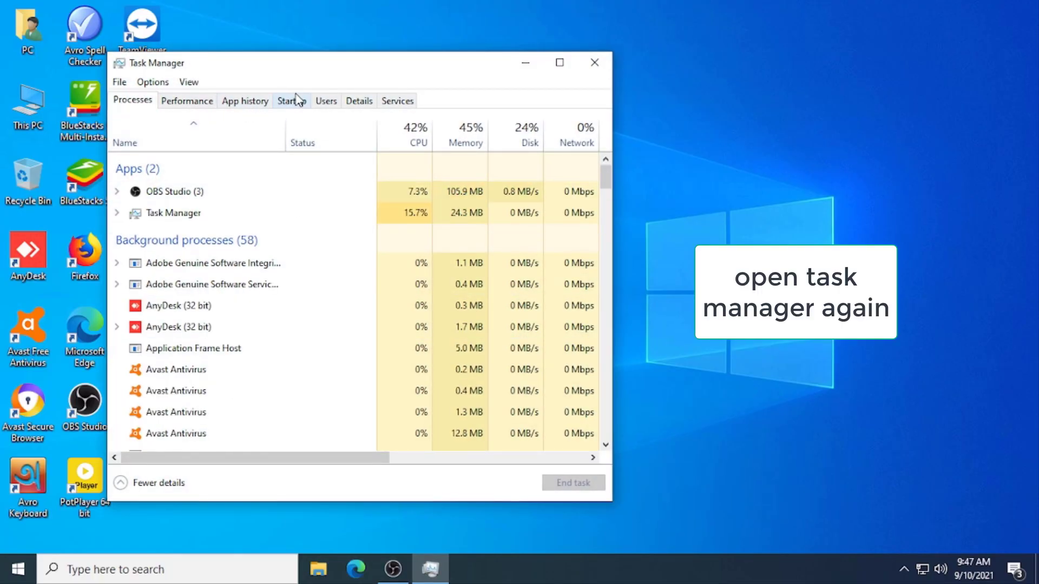
left_click(292, 100)
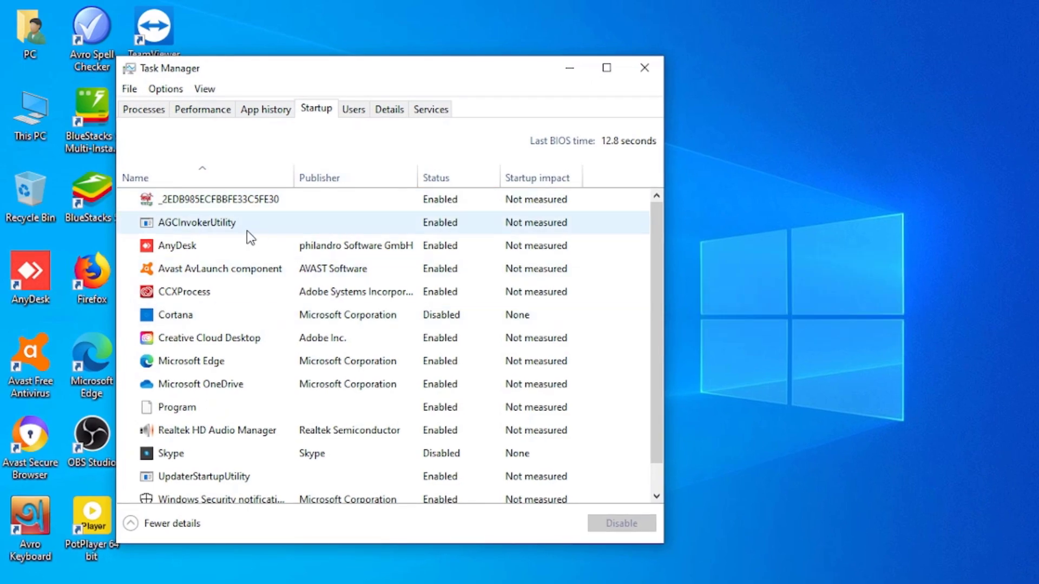
right_click(191, 297)
left_click(204, 307)
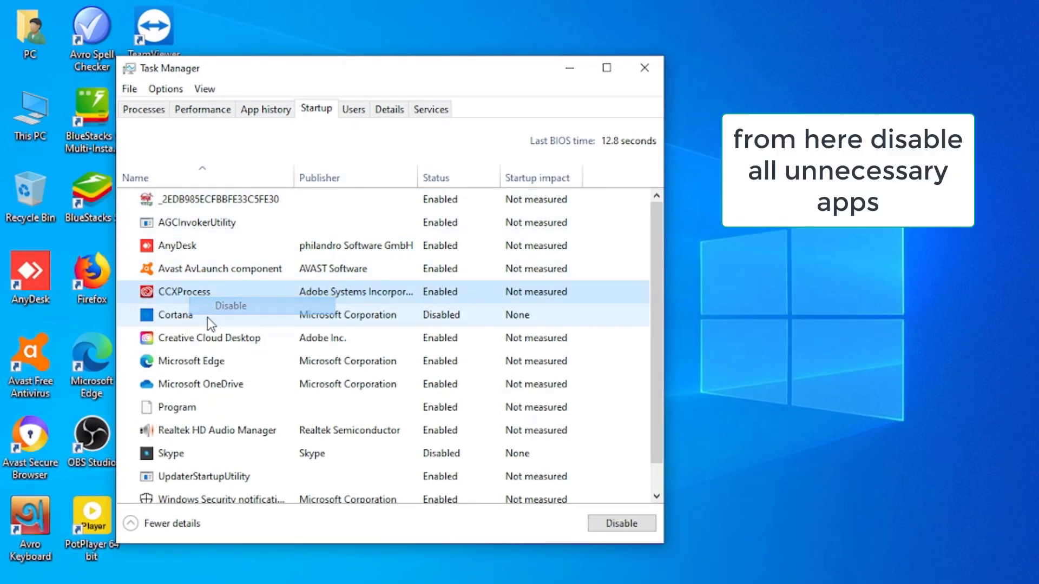
right_click(183, 319)
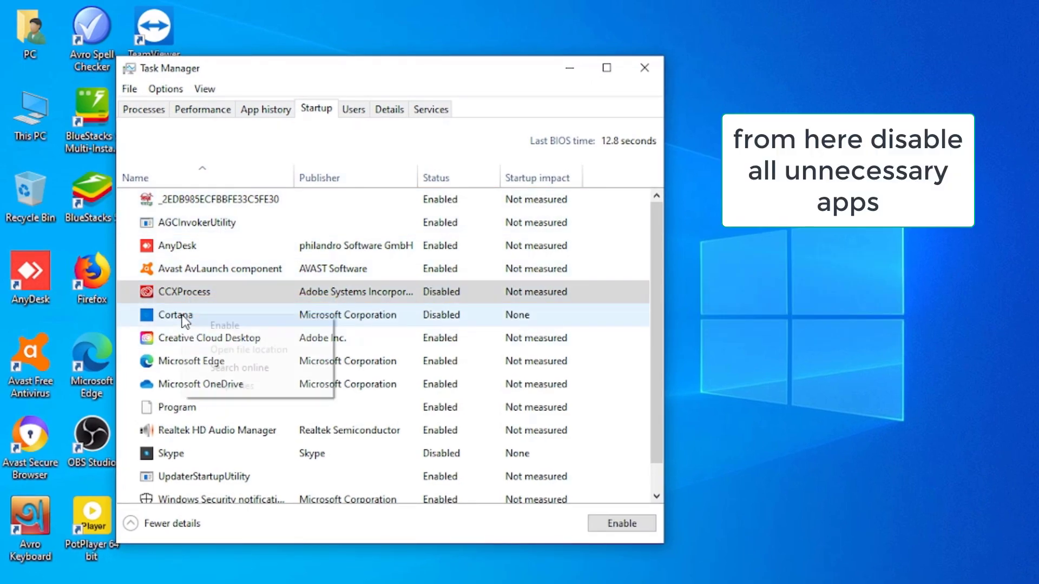
right_click(171, 344)
left_click(184, 357)
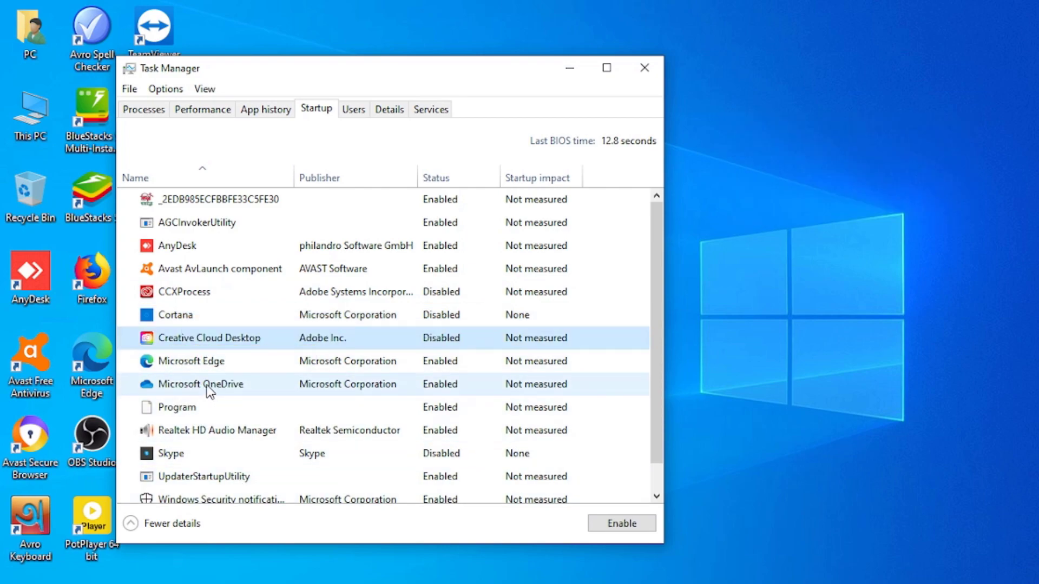
right_click(207, 385)
left_click(238, 395)
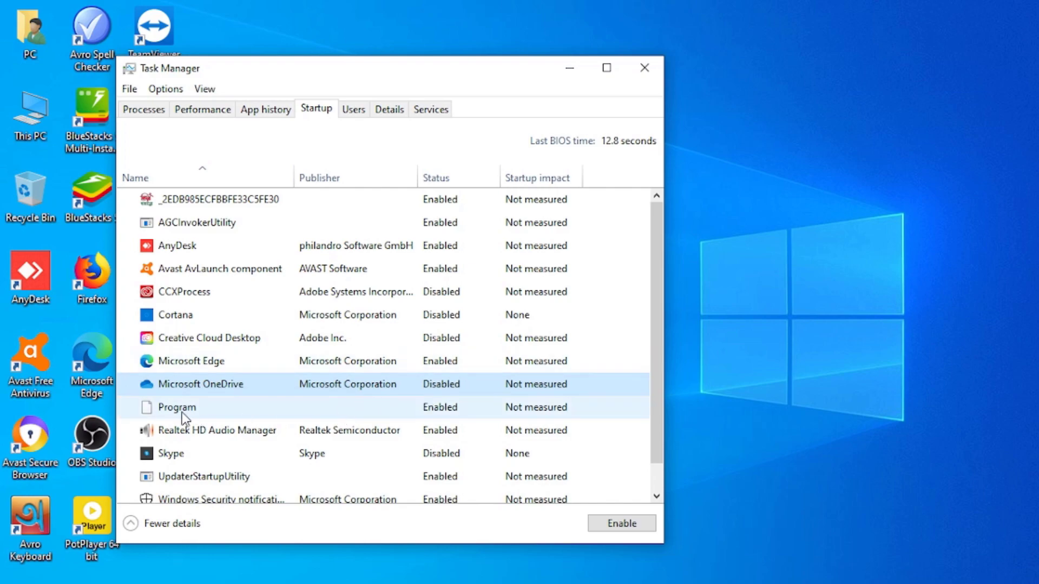
Disable Wondershare Studio and UpdaterStartupUtility in the startup apps list.
right_click(201, 413)
left_click(175, 455)
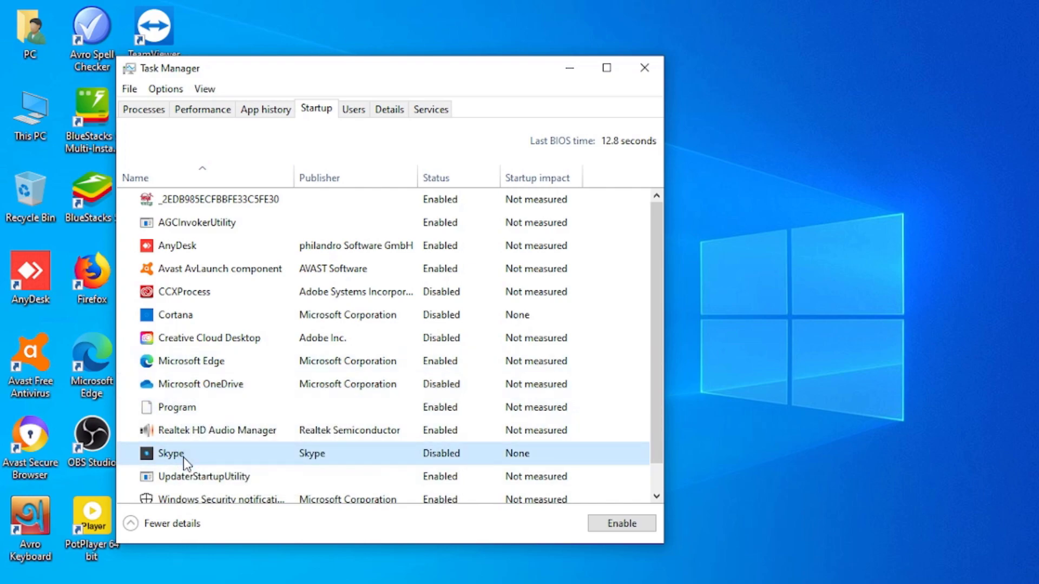
right_click(183, 457)
left_click(173, 479)
scroll(397, 483, "down", 1)
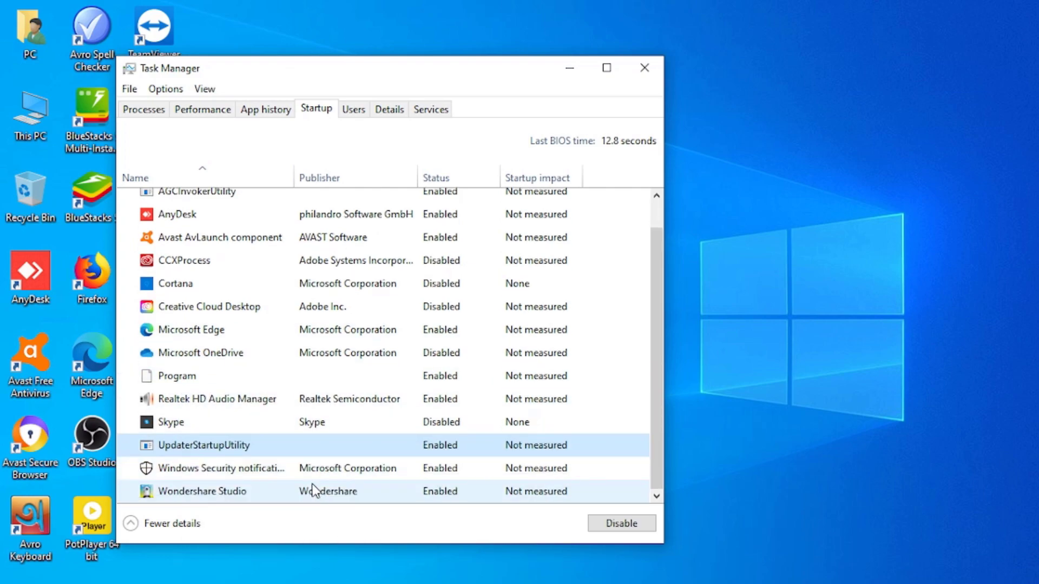
right_click(216, 498)
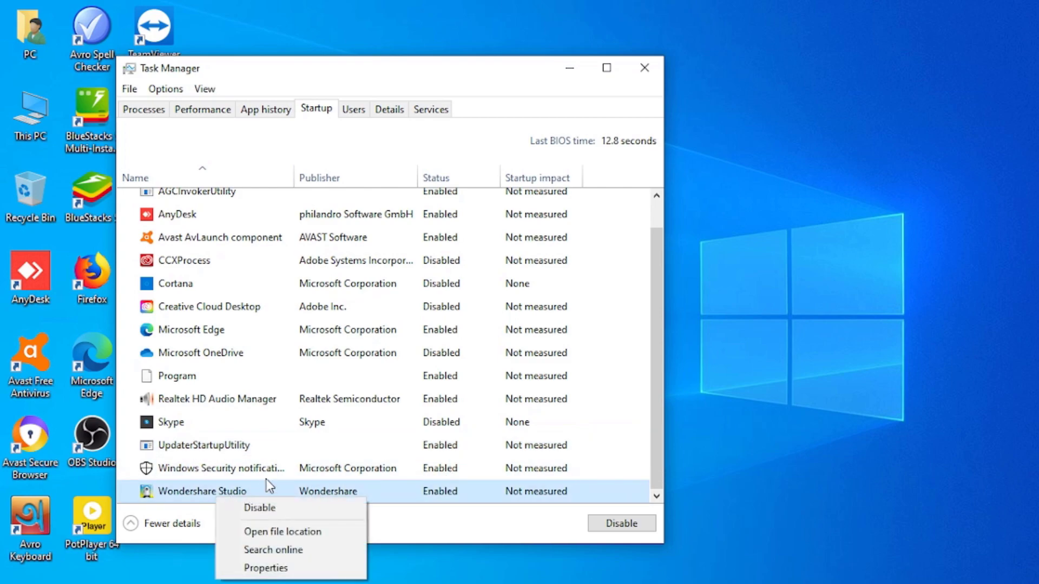
left_click(261, 514)
right_click(220, 448)
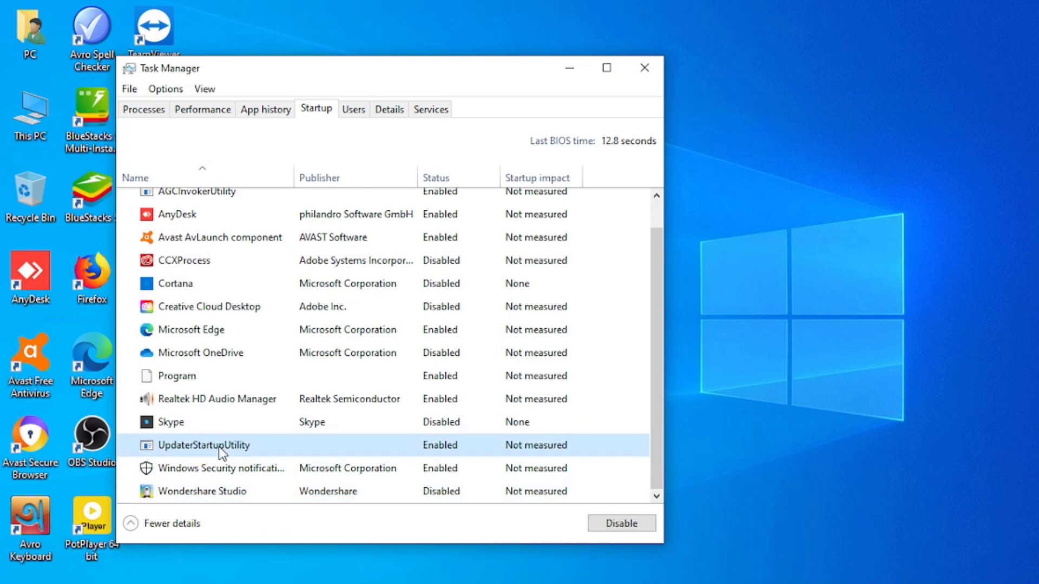
left_click(260, 455)
Disable AGCInvokerUtility and AnyDesk in the startup apps list, and close Task Manager.
scroll(295, 455, "up", 1)
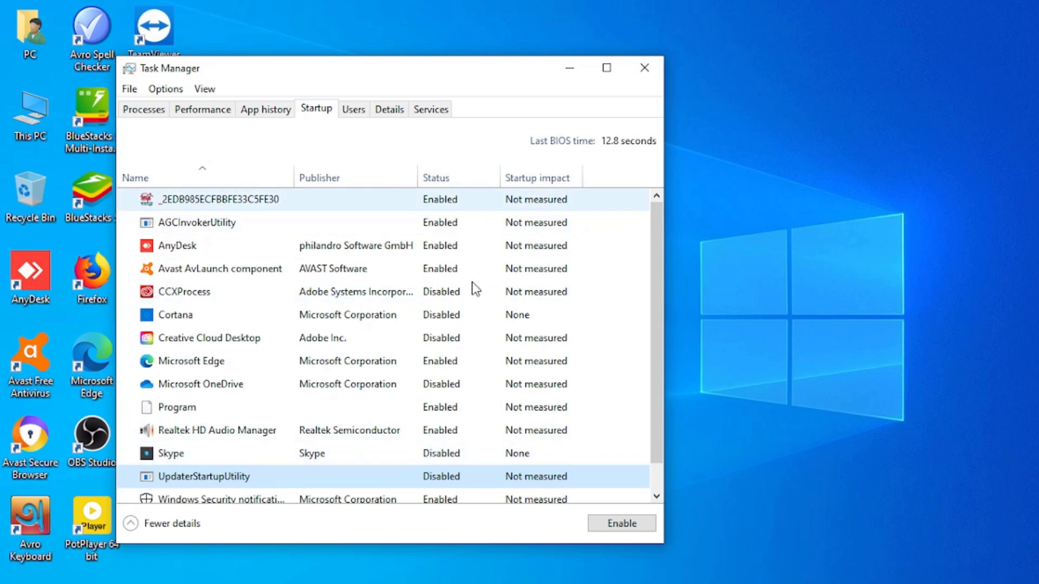
right_click(199, 223)
left_click(236, 233)
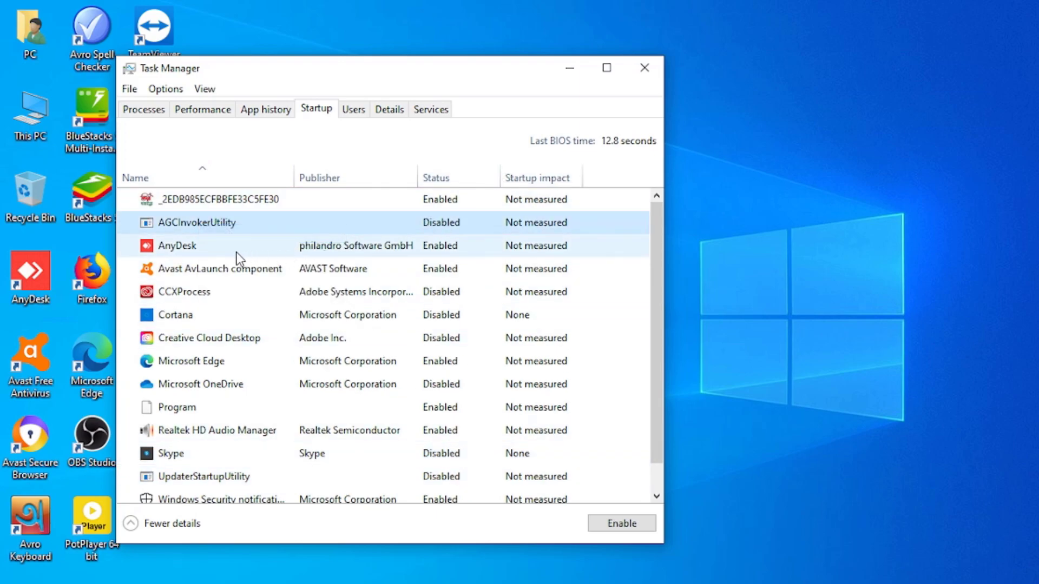
right_click(196, 251)
left_click(214, 265)
left_click(191, 361)
left_click(594, 63)
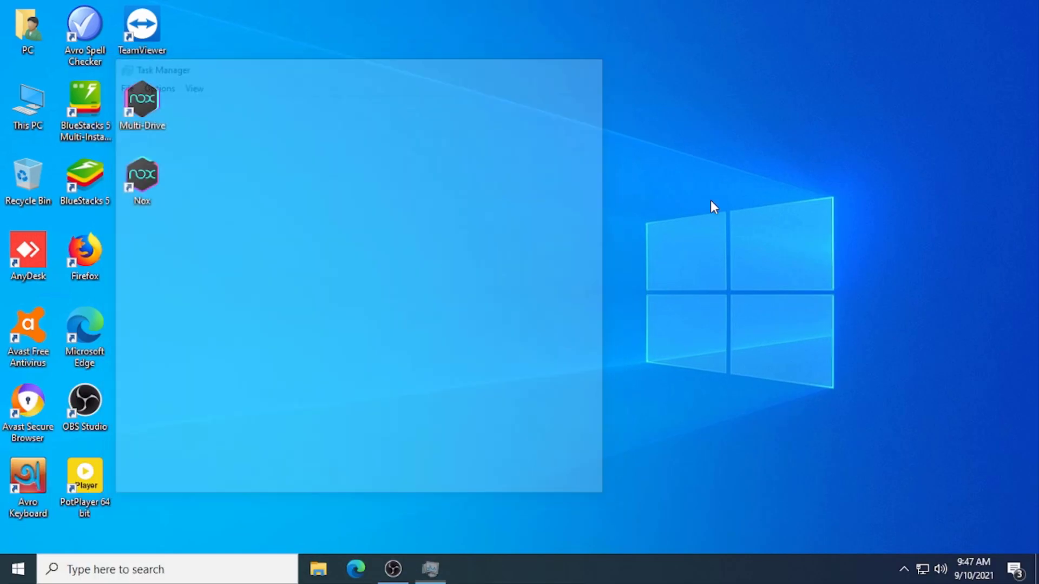
Close OneDrive running in the background, confirm it, and bring up the background options of AnyDesk.
right_click(570, 183)
left_click(603, 225)
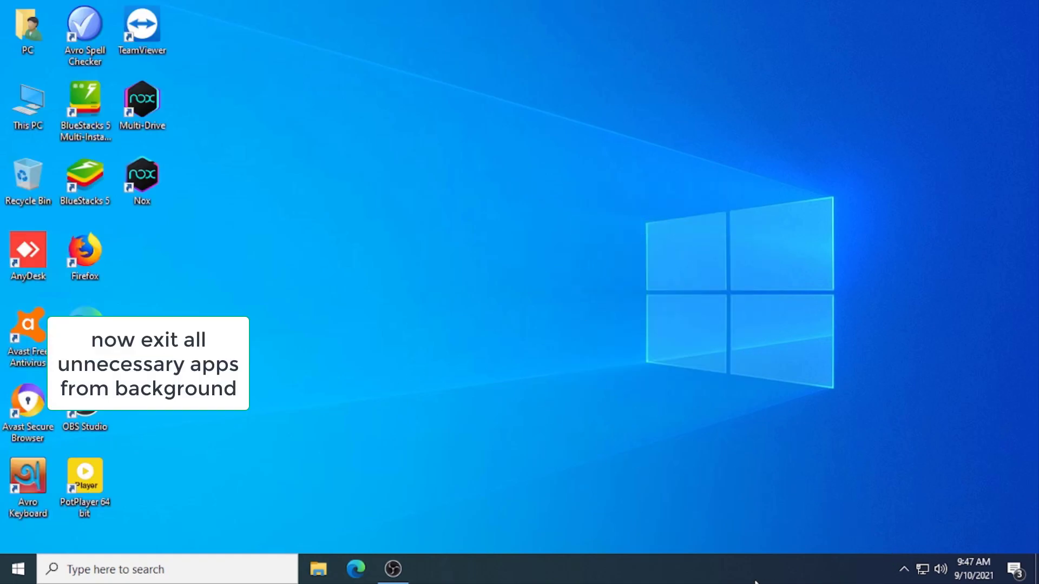
left_click(904, 570)
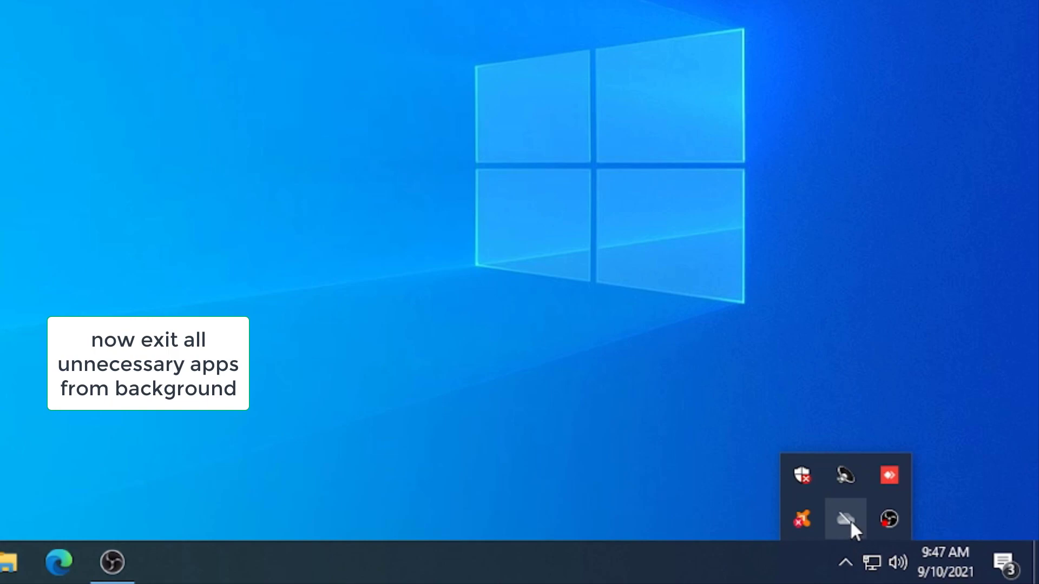
left_click(847, 517)
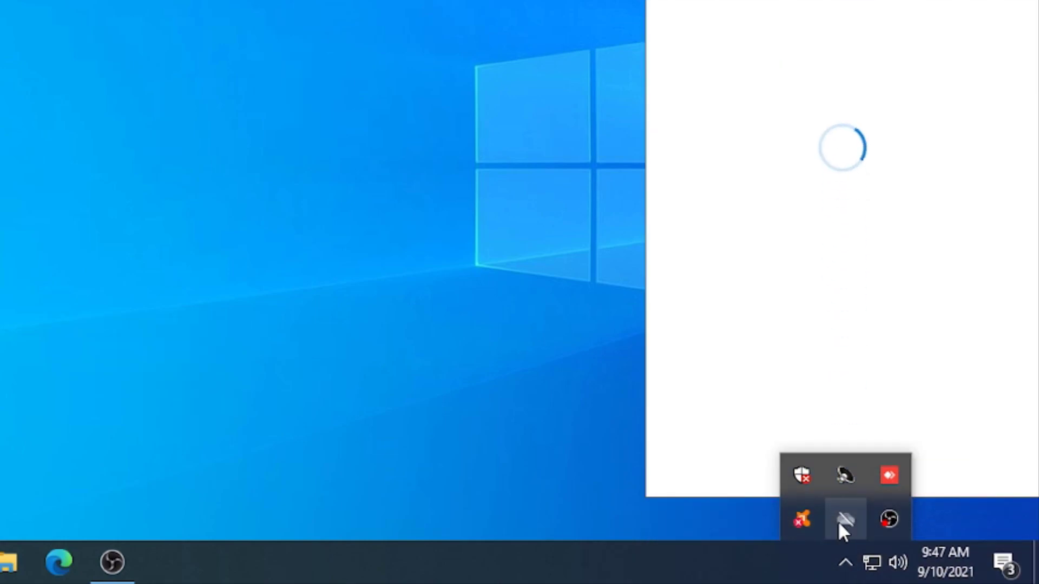
right_click(839, 521)
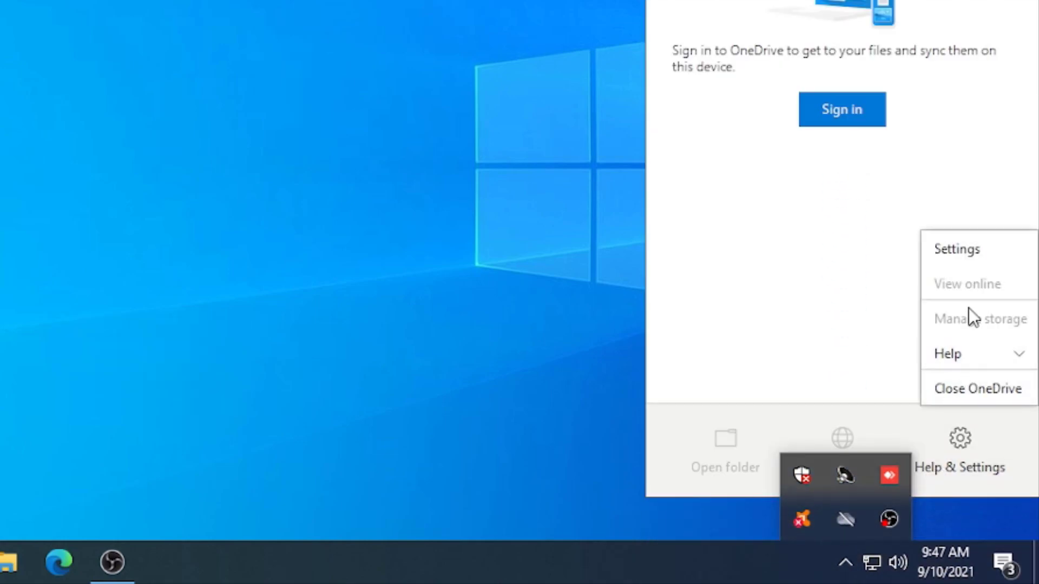
left_click(954, 387)
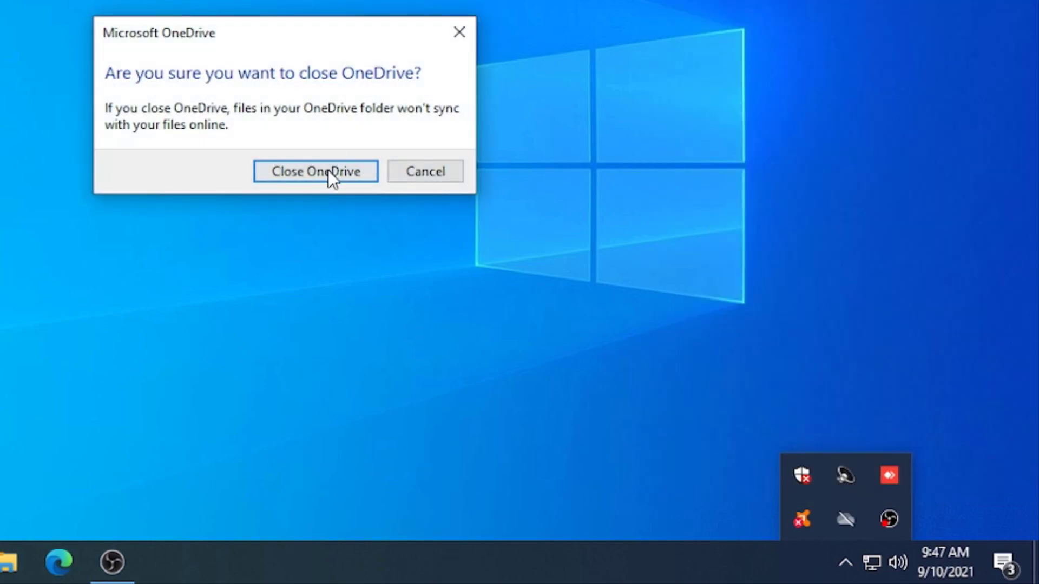
left_click(328, 172)
left_click(846, 564)
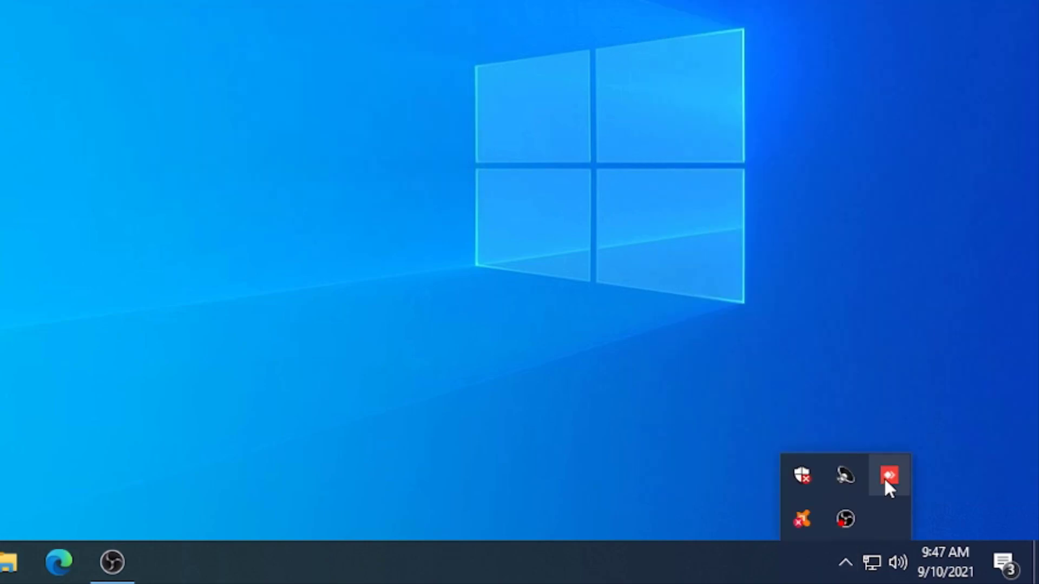
right_click(888, 478)
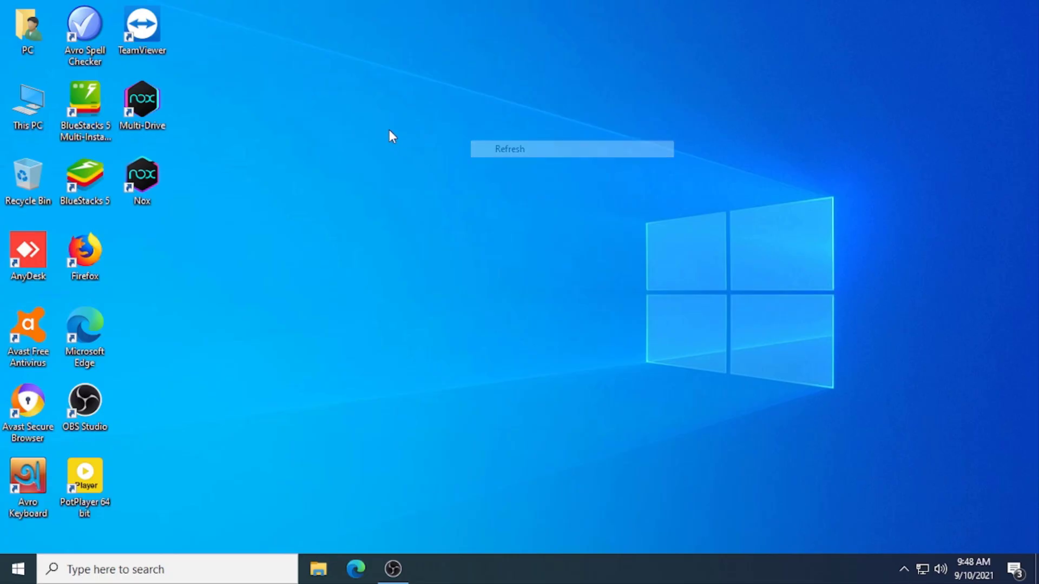
Disable fullscreen optimizations and enable running as an administrator in the Nox shortcut's compatibility properties.
right_click(390, 131)
left_click(428, 175)
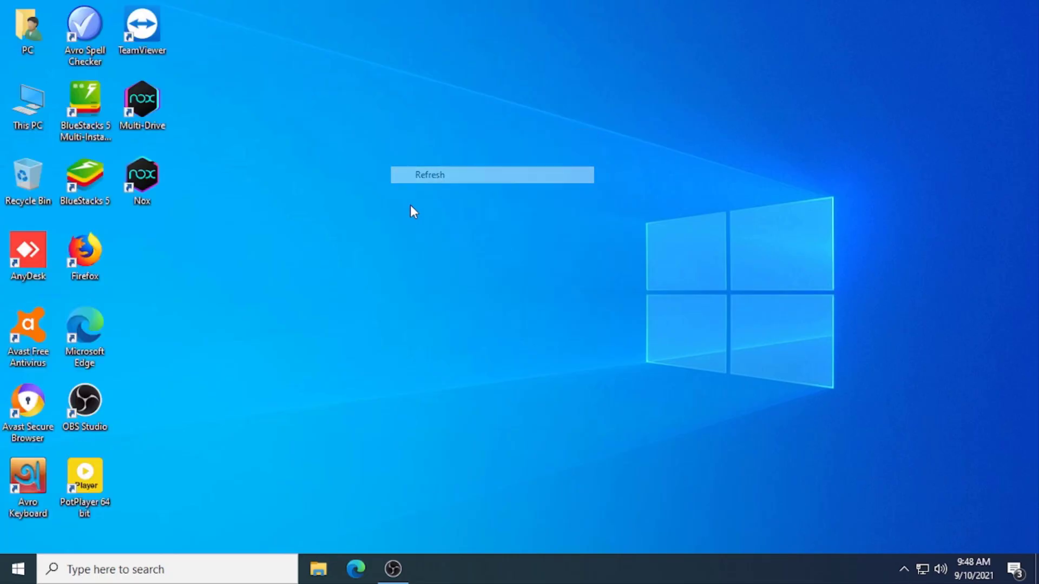
right_click(147, 179)
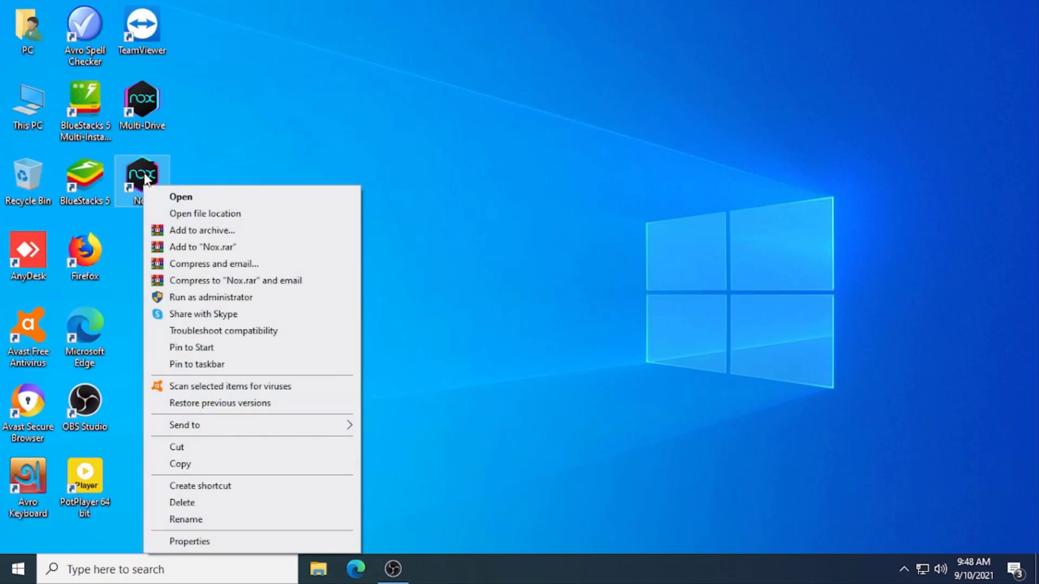
left_click(192, 541)
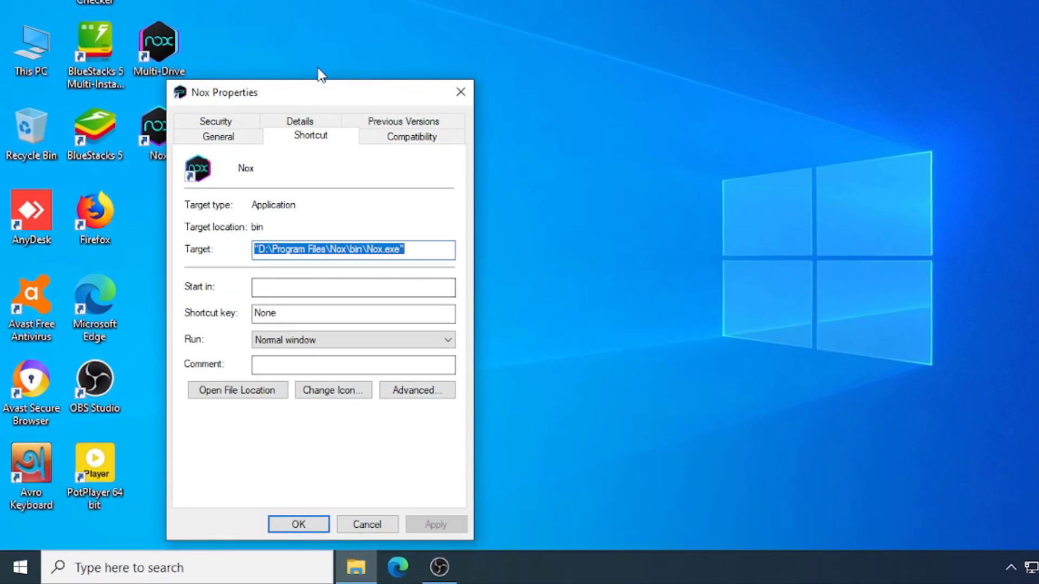
left_click_drag(333, 89, 436, 9)
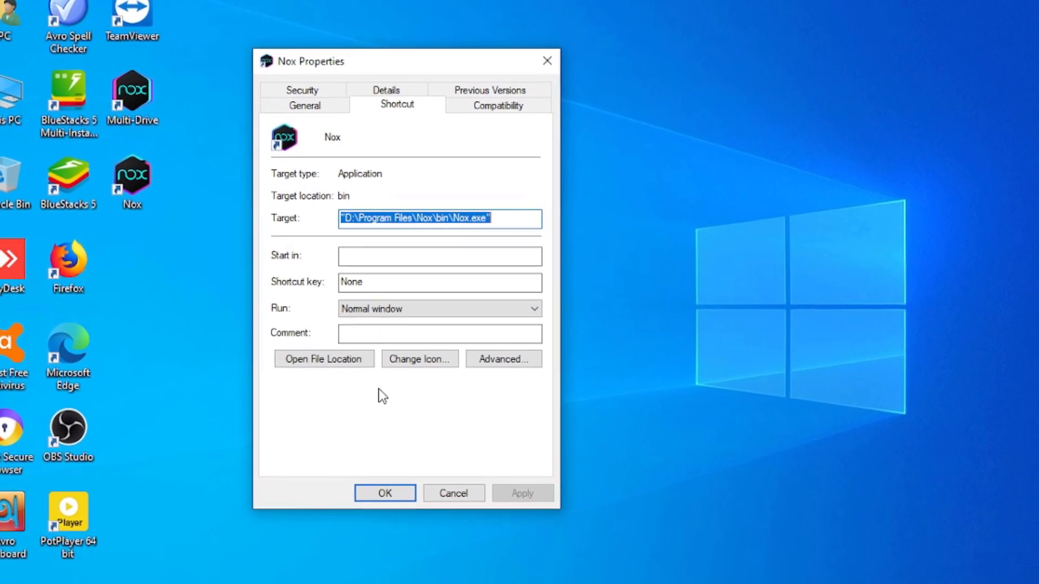
left_click(501, 111)
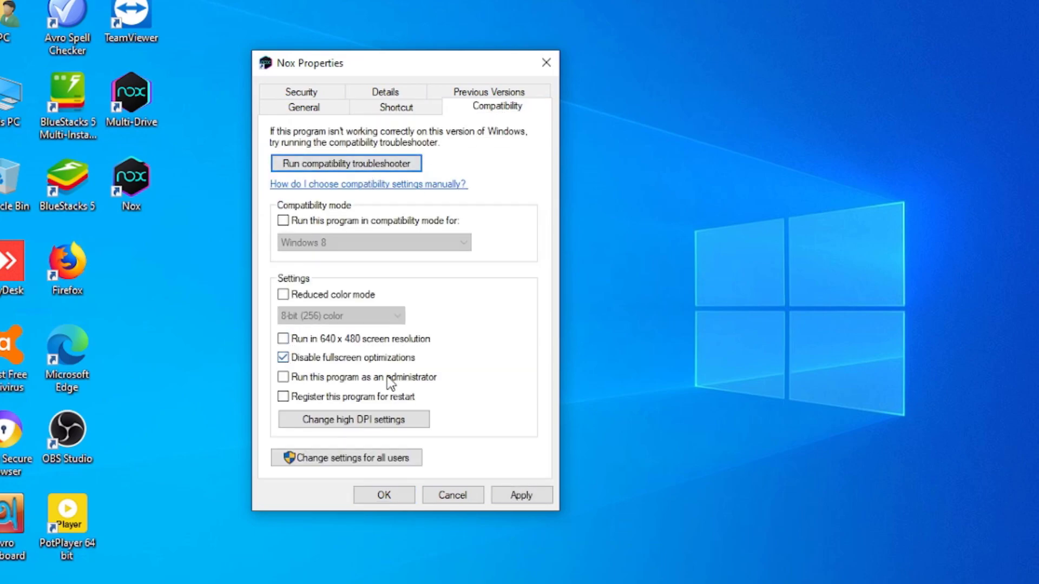
left_click(287, 379)
Override the high DPI scaling behavior of Nox with scaling performed by Application, and apply the shortcut's properties.
left_click(346, 420)
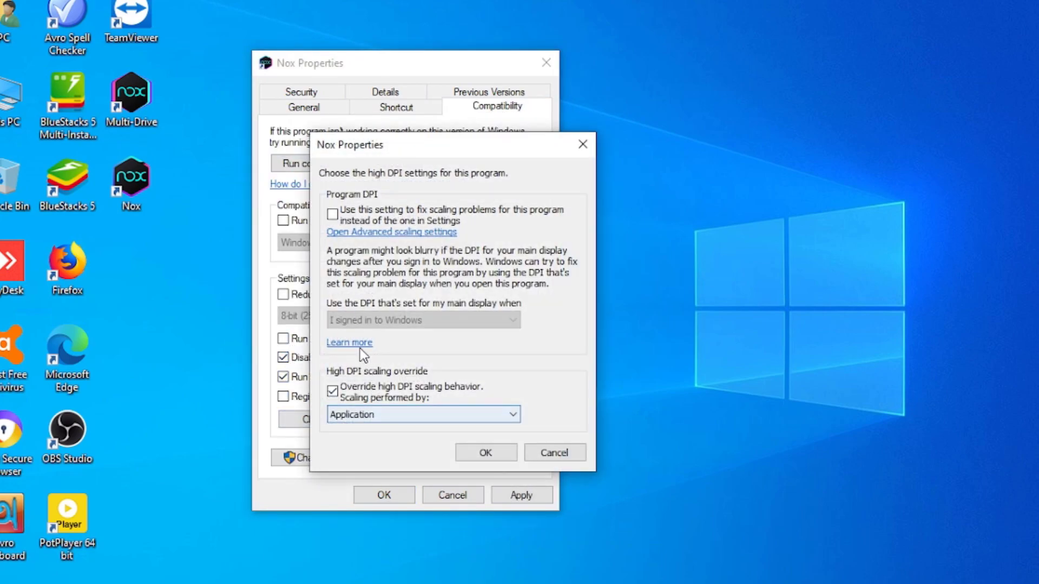
left_click(463, 452)
left_click(528, 497)
left_click(382, 495)
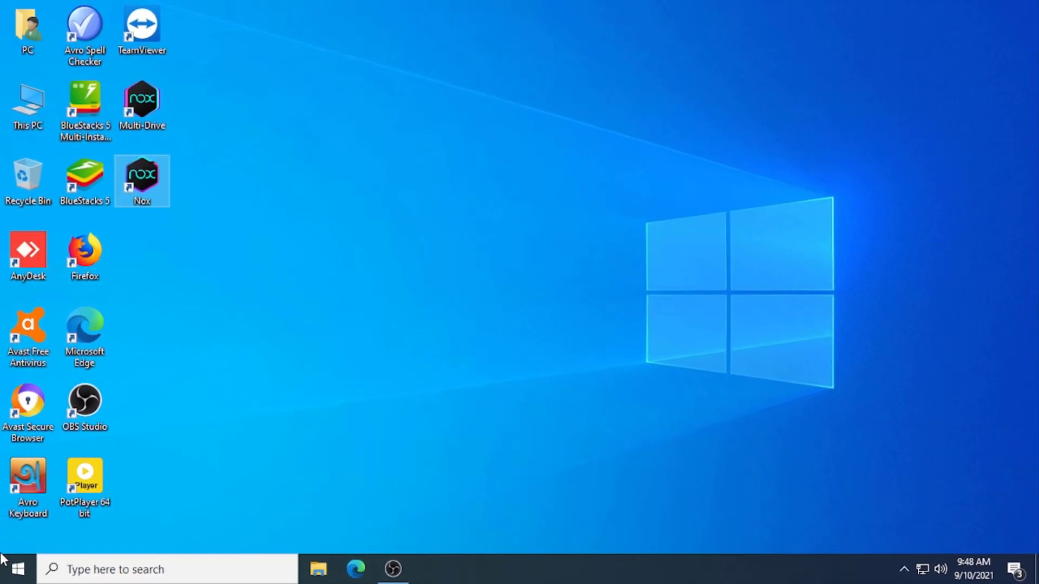
Turn off letting apps run in the background on the Background apps page of Windows Settings, and close Settings.
right_click(12, 578)
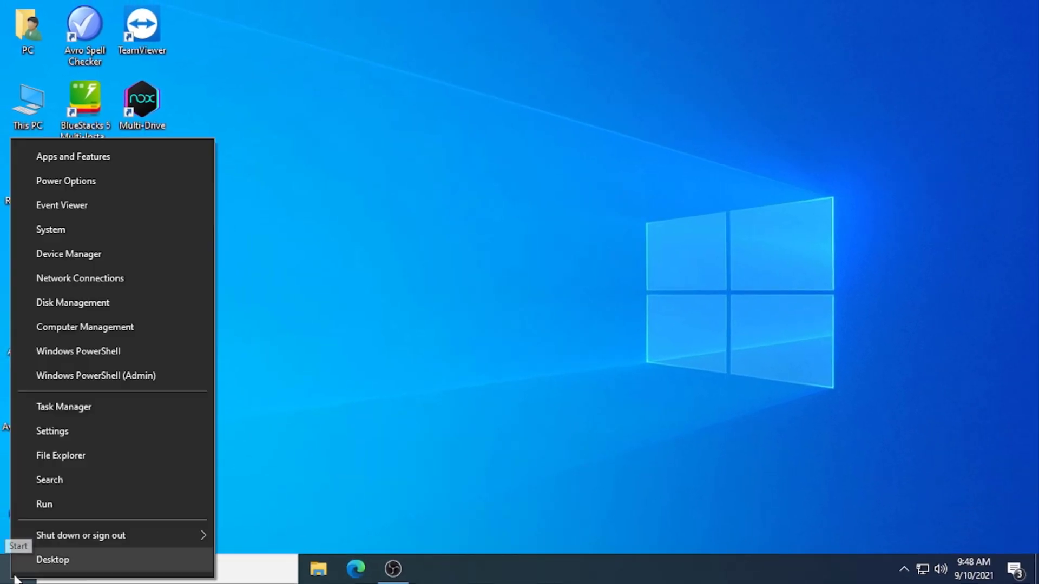
left_click(87, 438)
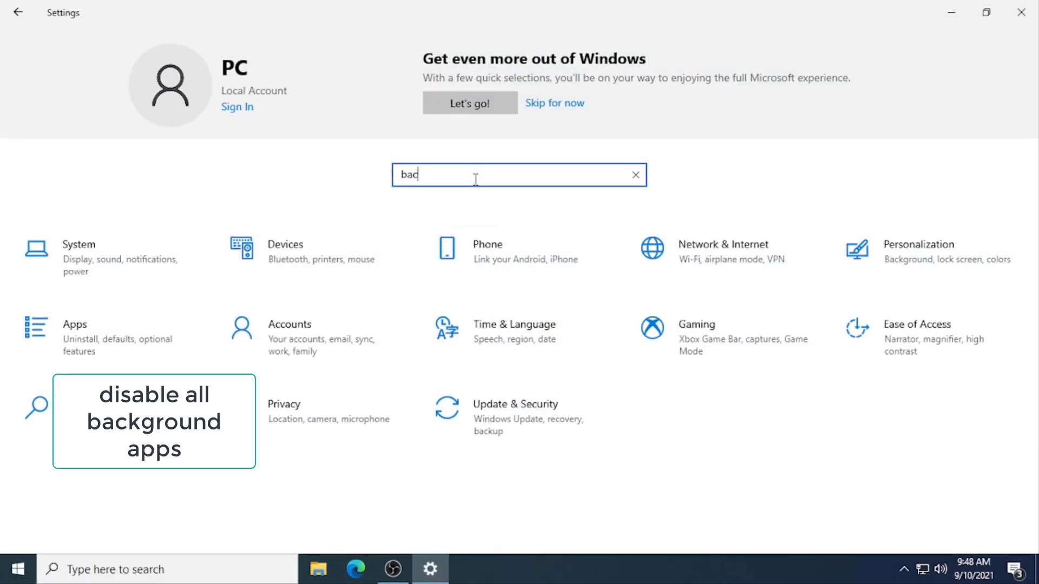
type("backgro")
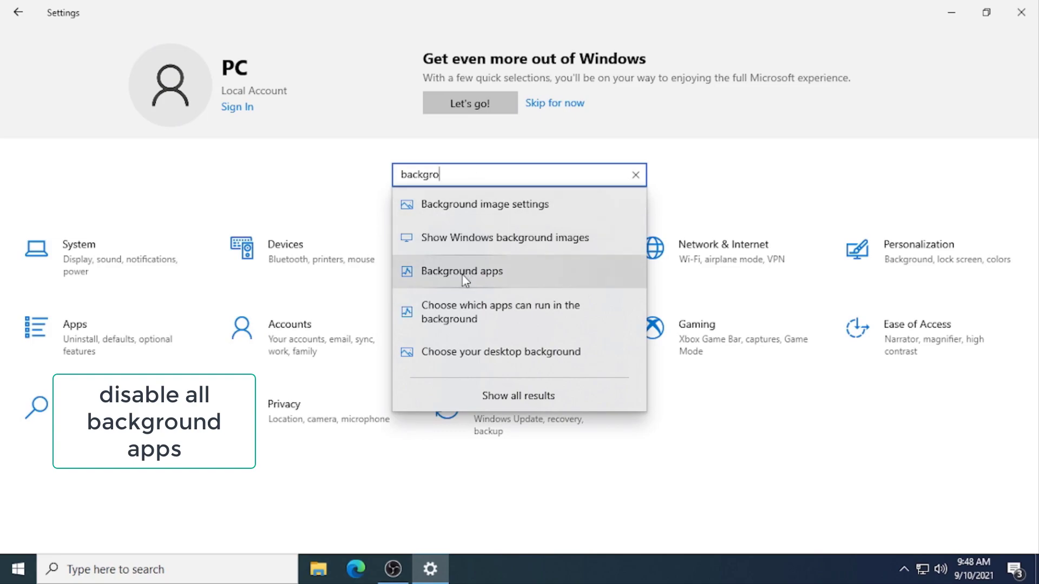
left_click(430, 279)
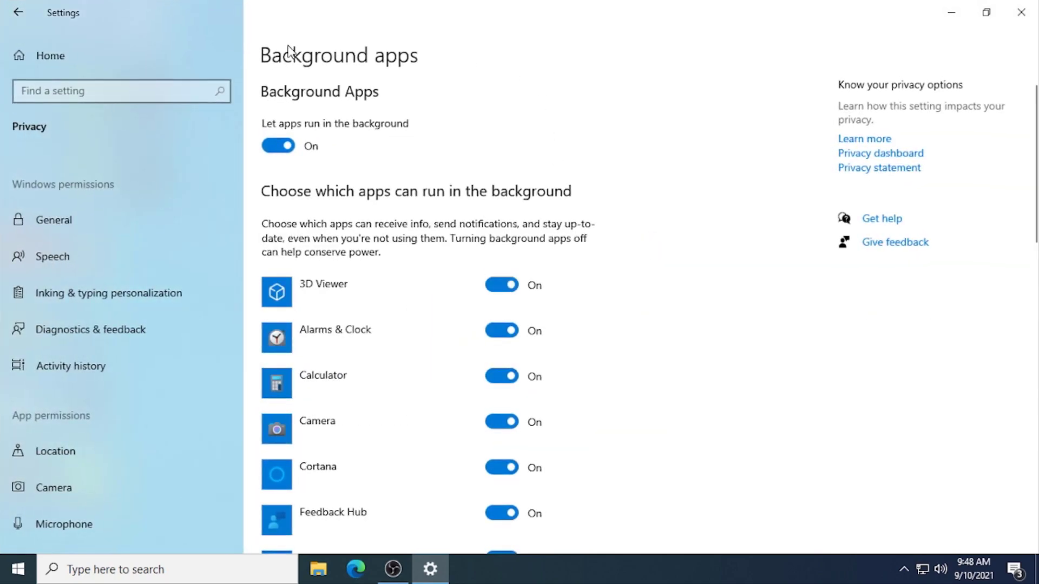
left_click(278, 147)
scroll(535, 269, "down", 20)
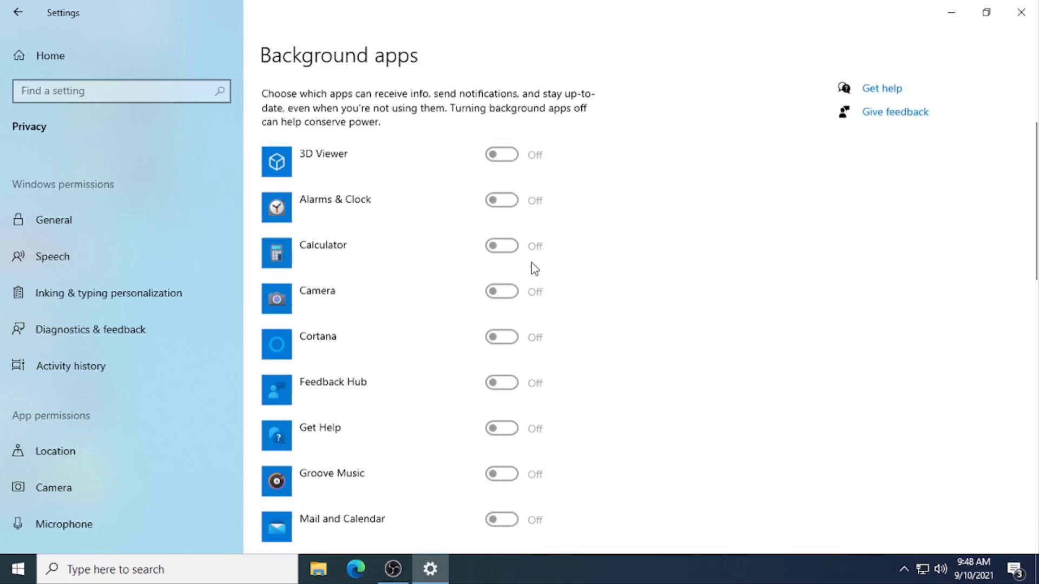
scroll(535, 269, "up", 20)
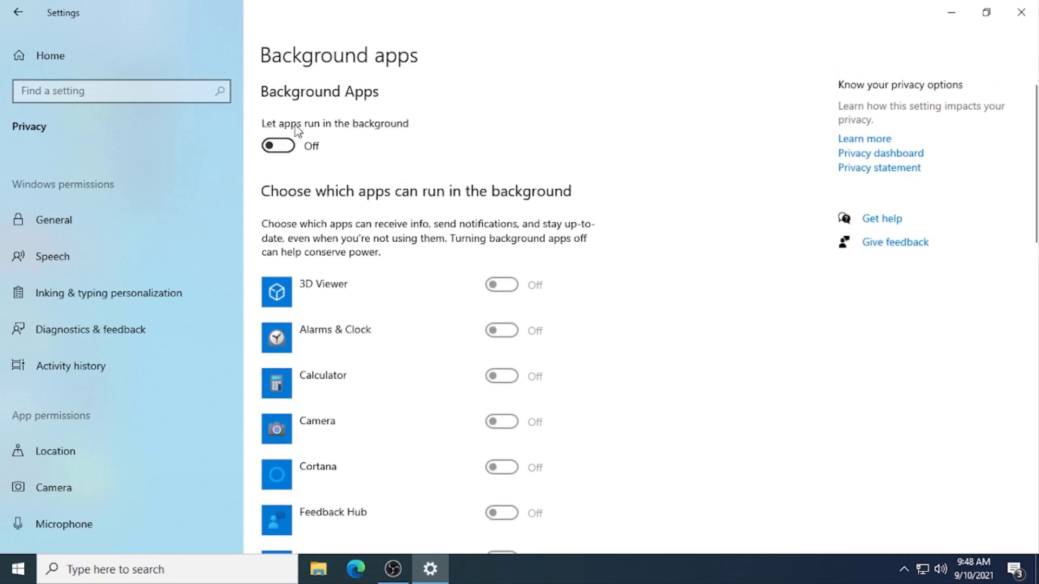
left_click(1021, 12)
right_click(666, 167)
left_click(699, 216)
Open the Windows Graphics settings and shrink the window so the Nox desktop shortcut is accessible beside it.
key("super")
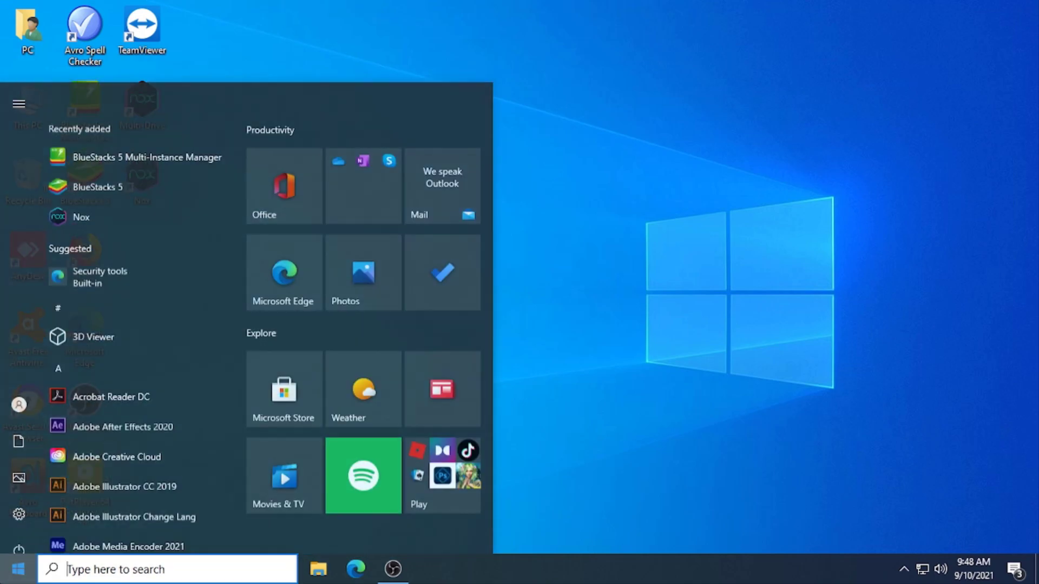
type("gra")
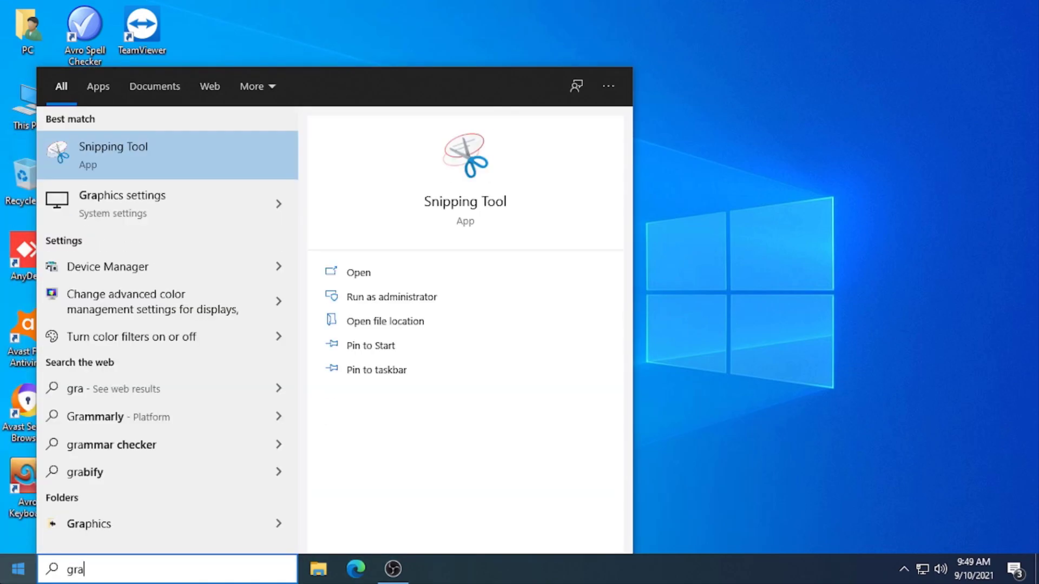
key("Down")
key("Return")
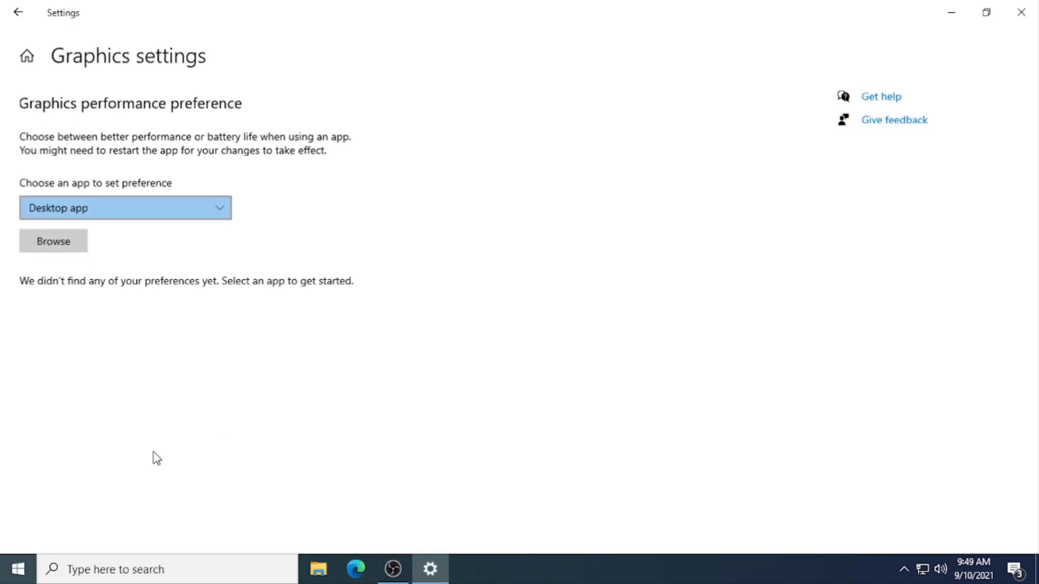
left_click(986, 12)
left_click_drag(382, 51, 731, 49)
Open the file location of the Nox shortcut, copy the bin folder's path, and close the folder window.
right_click(135, 185)
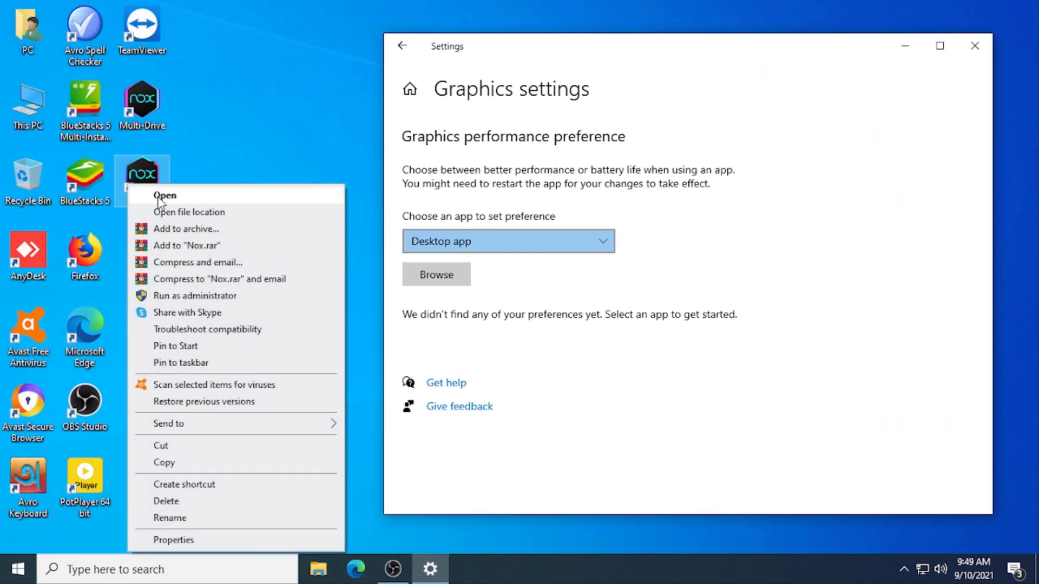
left_click(168, 206)
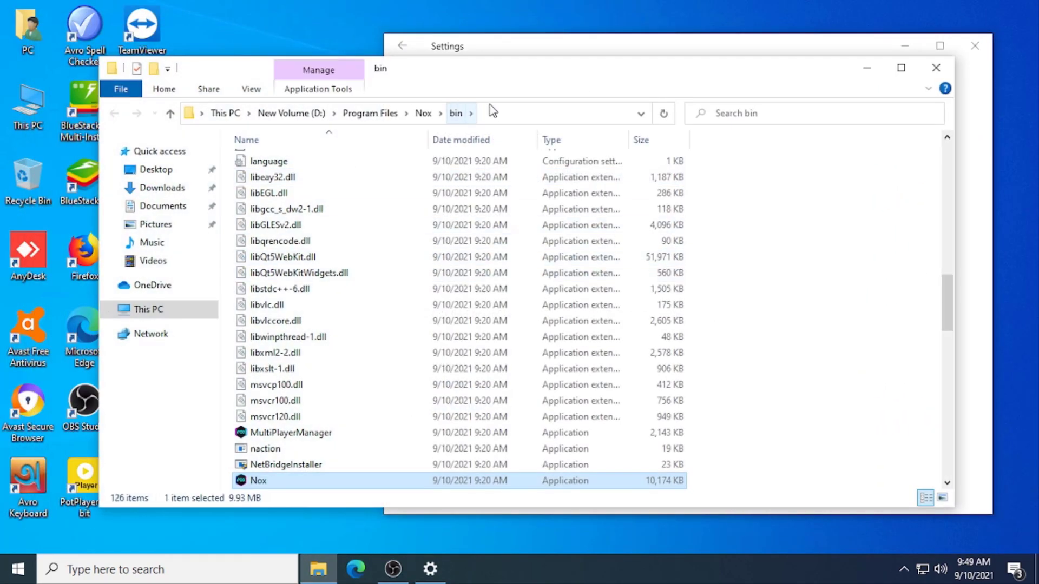
left_click(495, 118)
right_click(255, 116)
left_click(282, 160)
left_click(936, 68)
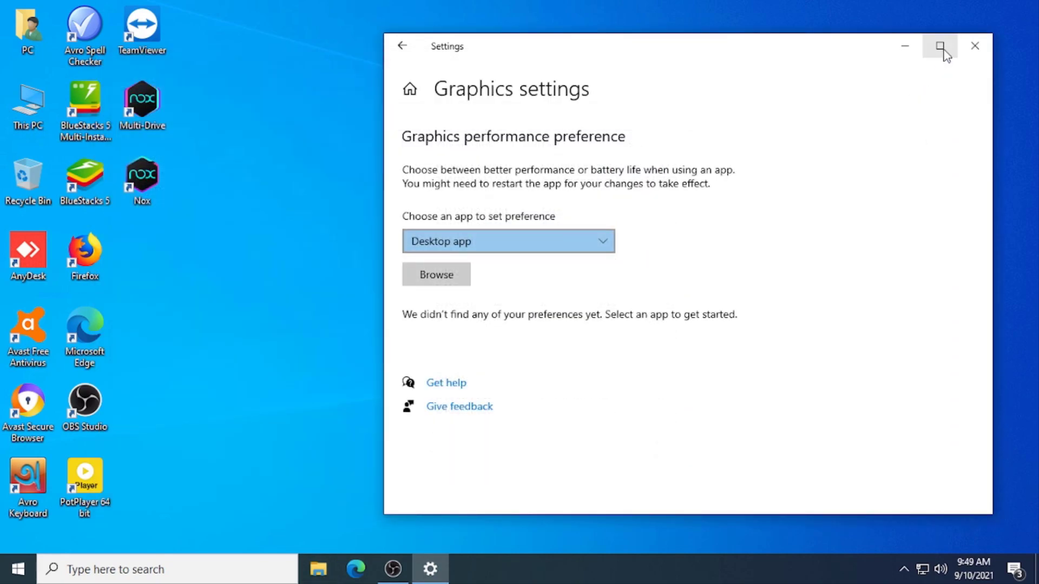
Add the Nox application from D:\Program Files\Nox\bin to the graphics performance preferences and save it as High performance.
left_click(940, 46)
left_click(65, 241)
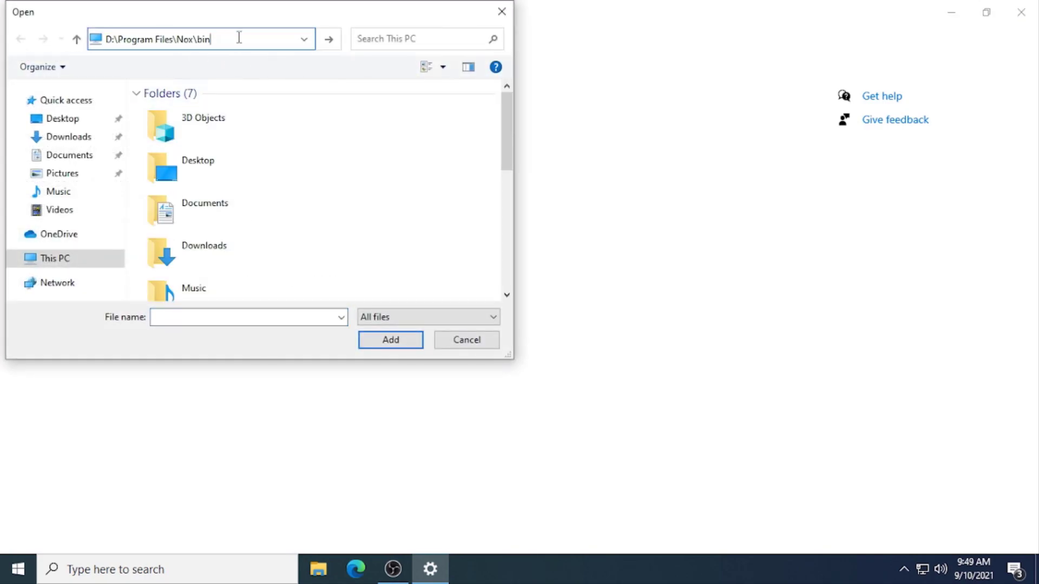
key("Return")
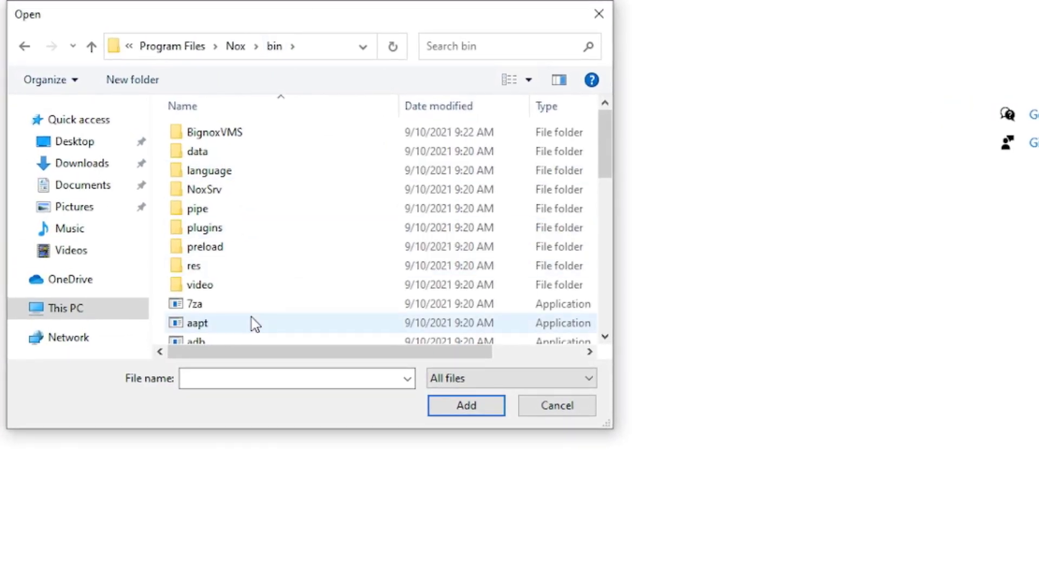
scroll(209, 265, "down", 3)
scroll(236, 292, "down", 2)
scroll(243, 278, "up", 1)
left_click(226, 242)
left_click(462, 406)
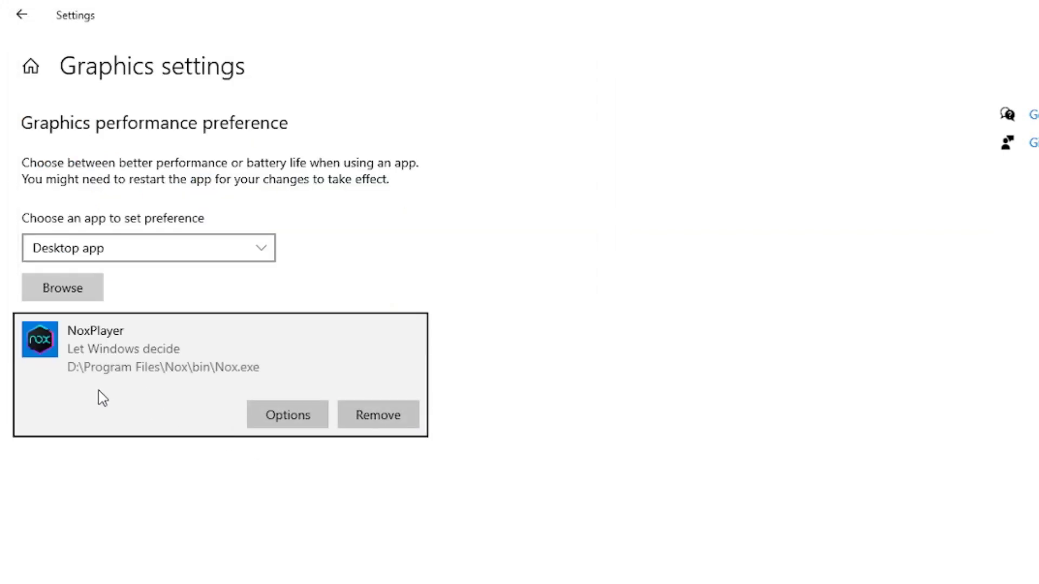
left_click(303, 423)
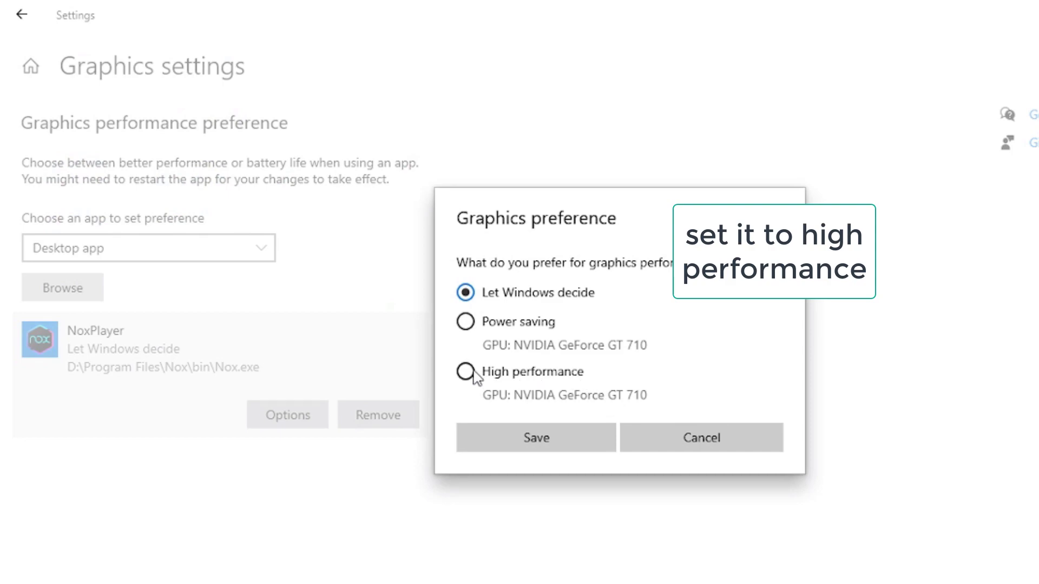
left_click(508, 442)
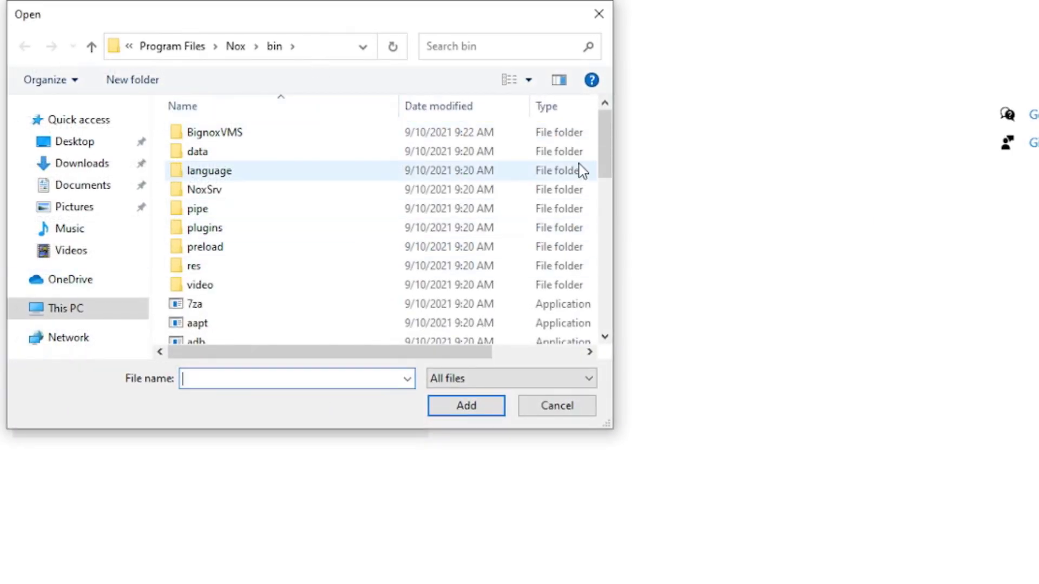
Add MultiPlayerManager from the Nox bin folder to the graphics preferences, save it as High performance, and close Settings.
left_click_drag(605, 158, 602, 249)
left_click(220, 139)
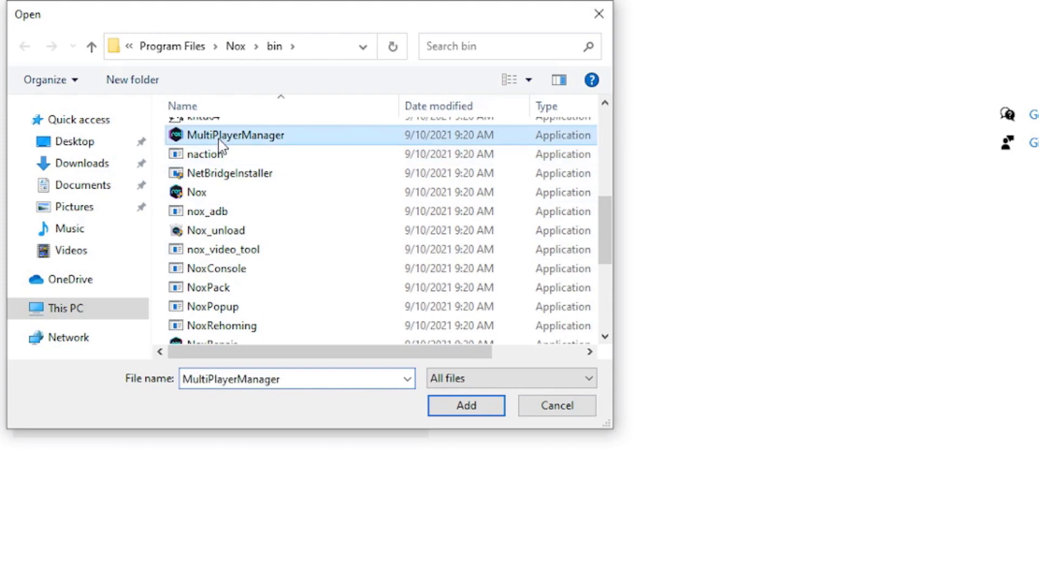
left_click(469, 415)
left_click(287, 419)
left_click(319, 415)
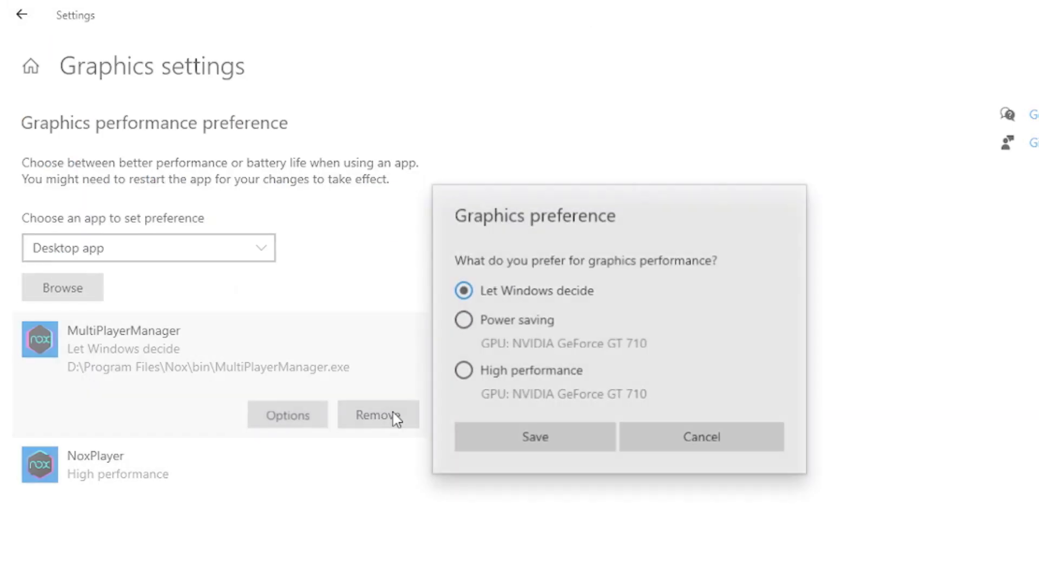
left_click(517, 431)
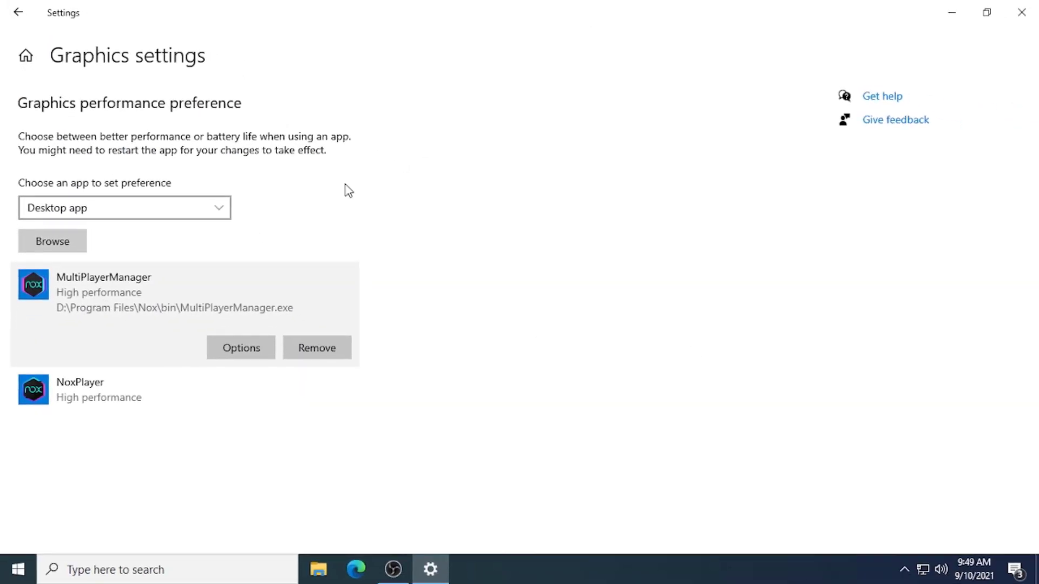
left_click(1014, 10)
Launch Nox from the desktop and open the performance settings in its system settings.
double_click(142, 177)
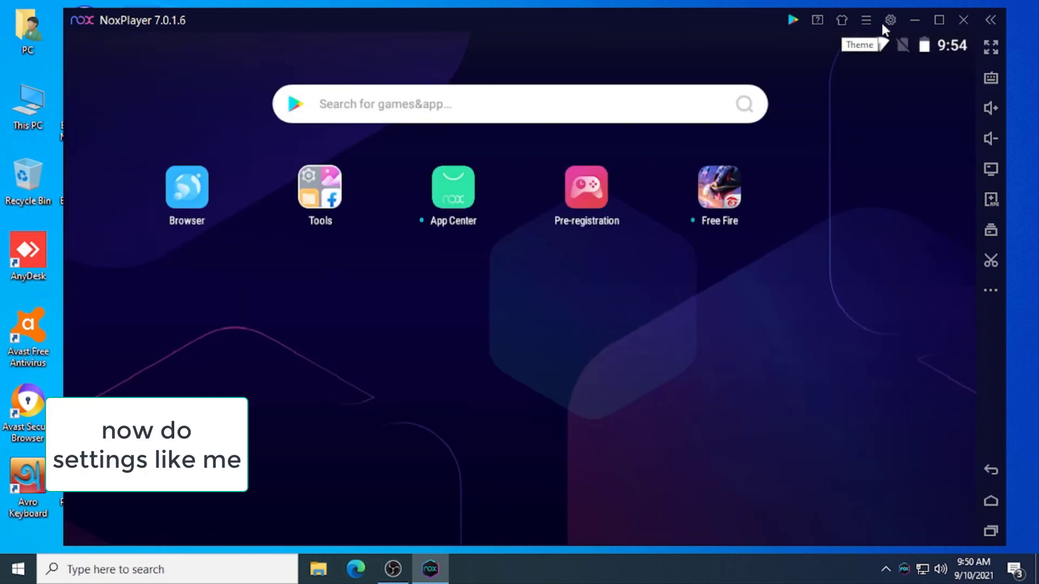
left_click(890, 21)
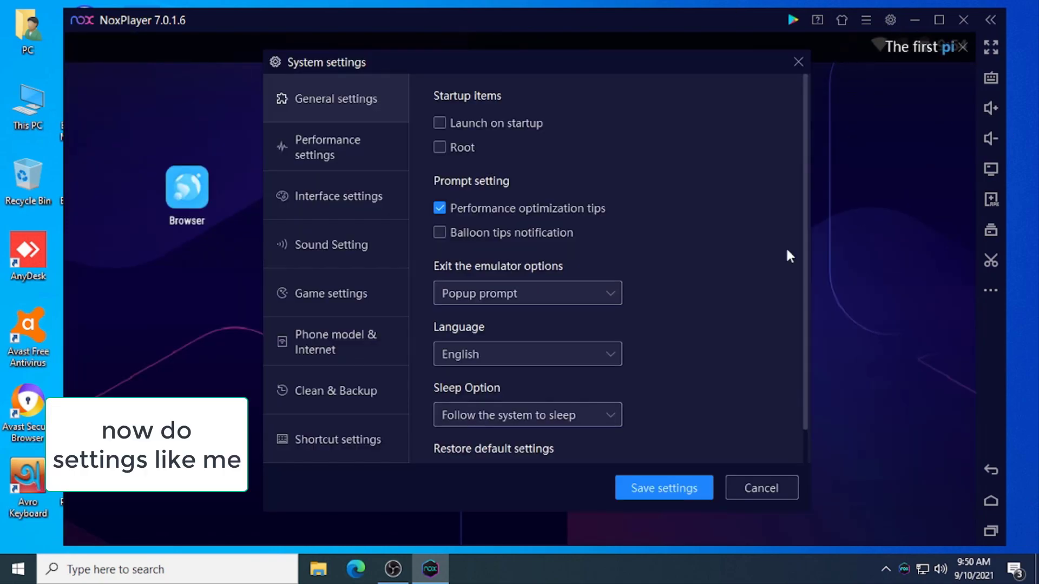
scroll(633, 290, "down", 2)
scroll(595, 275, "up", 2)
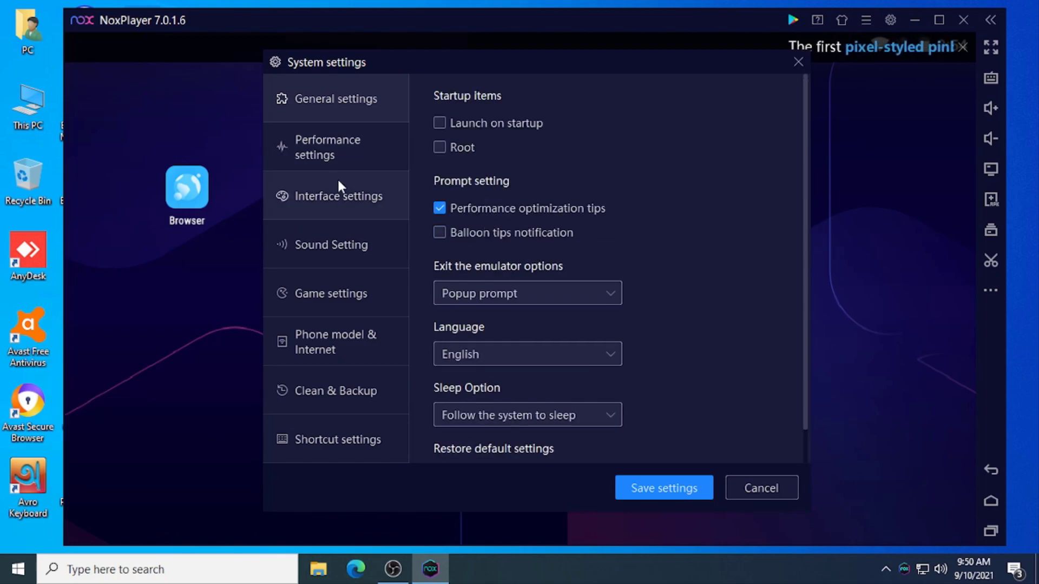
left_click(303, 152)
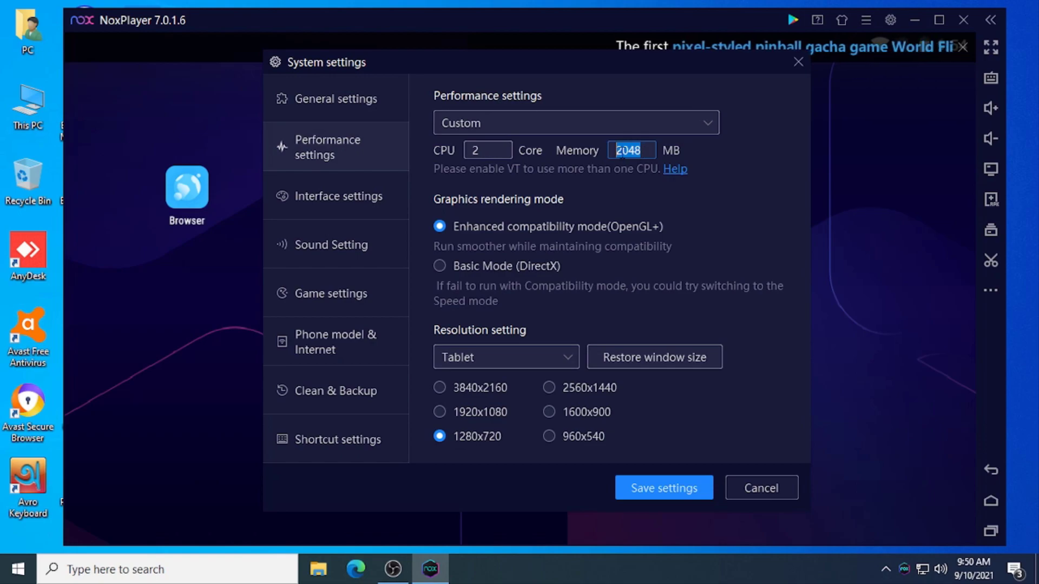
Check the computer's memory capacity and usage in Task Manager, and close it.
right_click(617, 569)
left_click(648, 507)
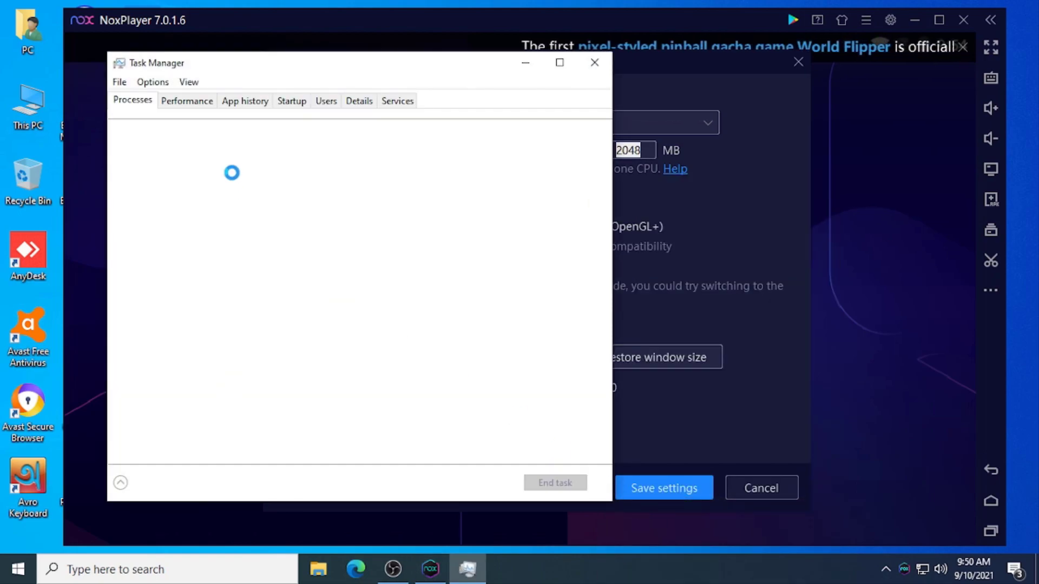
left_click(188, 102)
left_click(187, 183)
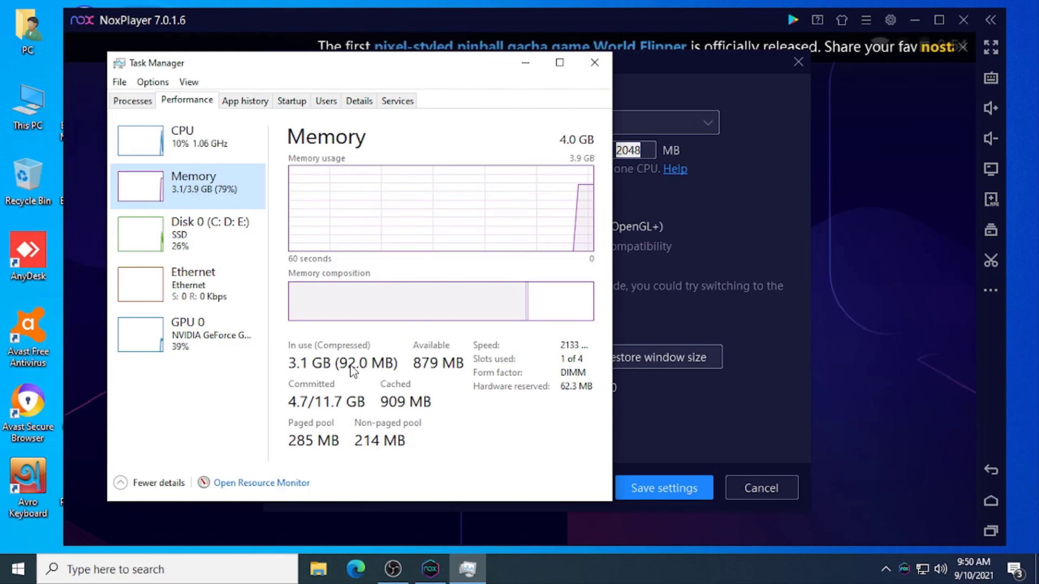
left_click(599, 59)
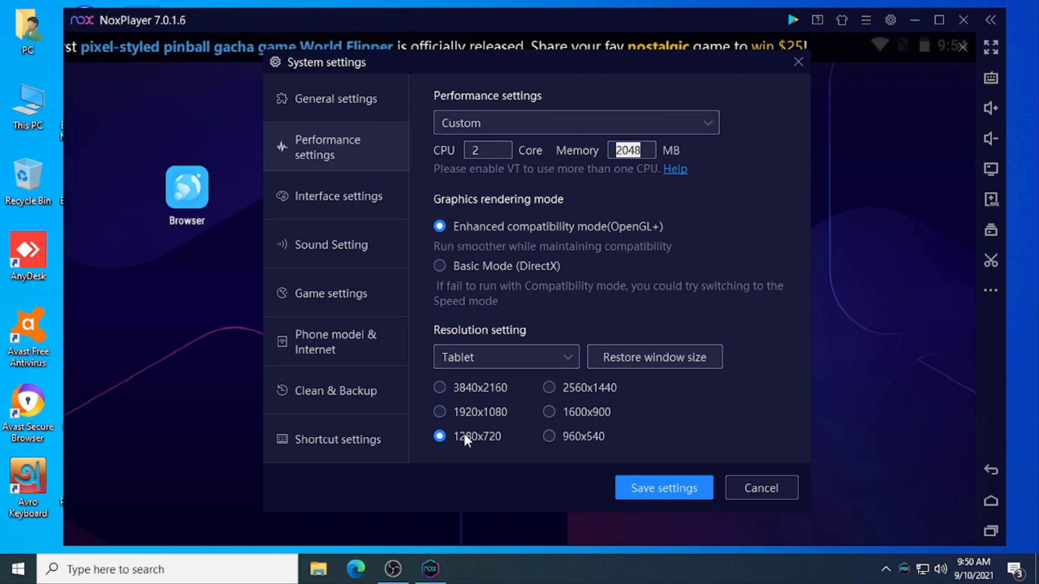
Review the interface, sound and game settings in the Nox system settings.
left_click(327, 197)
left_click(326, 251)
left_click(323, 297)
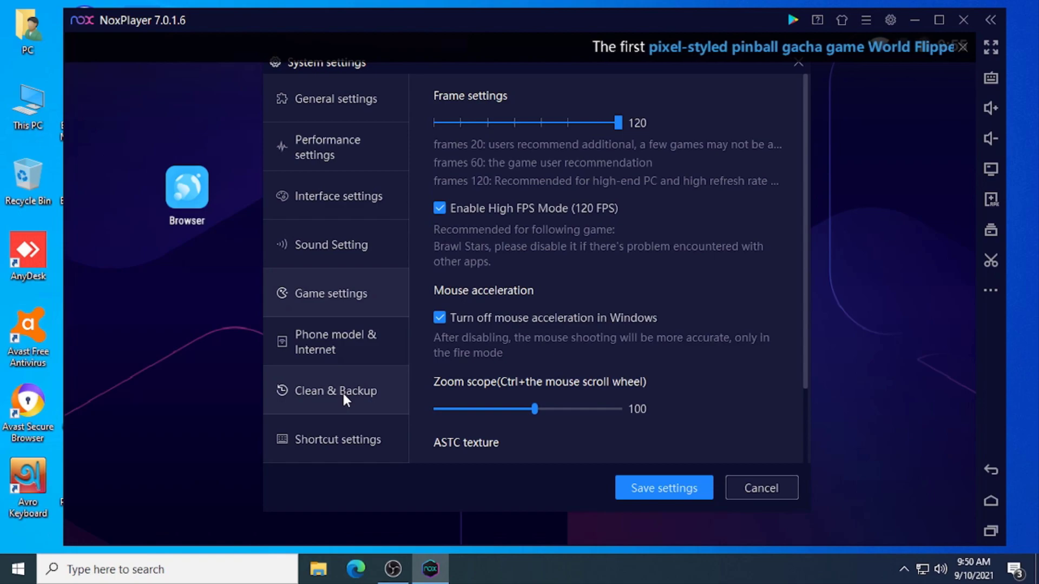
Choose Asus ROG 2 as the default mobile phone model and save the Nox system settings.
left_click(354, 338)
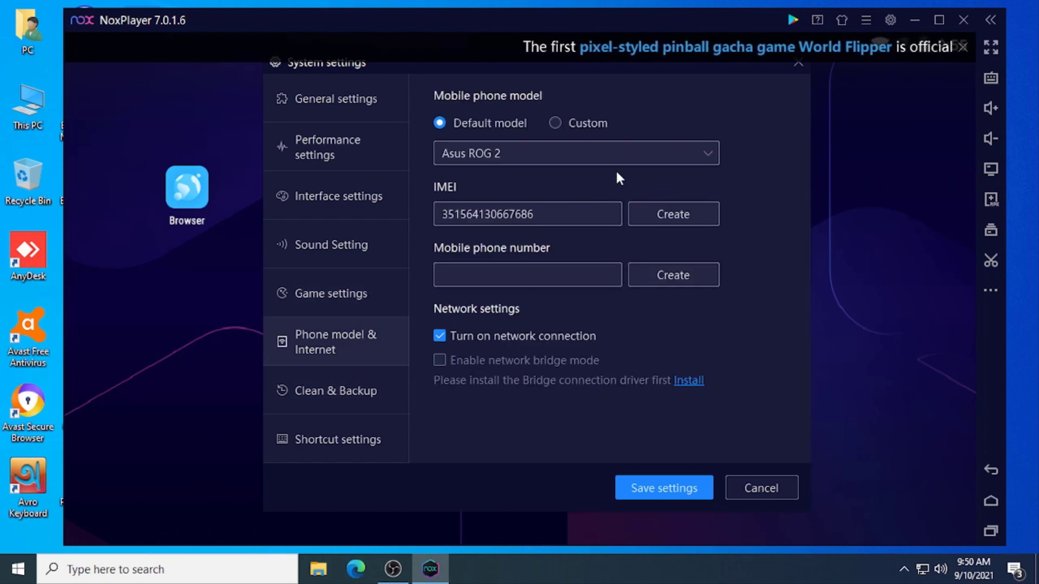
left_click(529, 155)
left_click(475, 337)
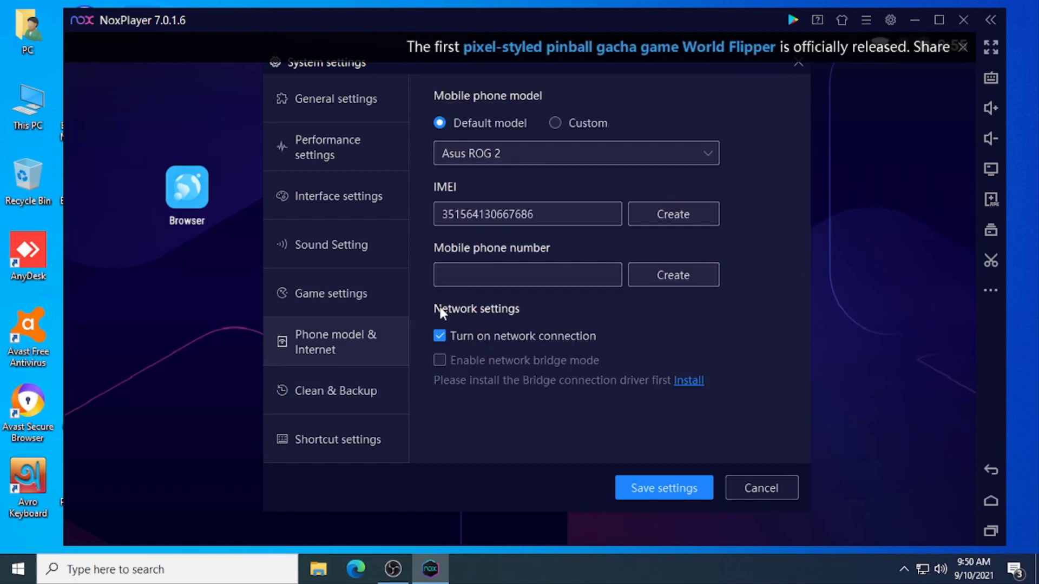
left_click(681, 492)
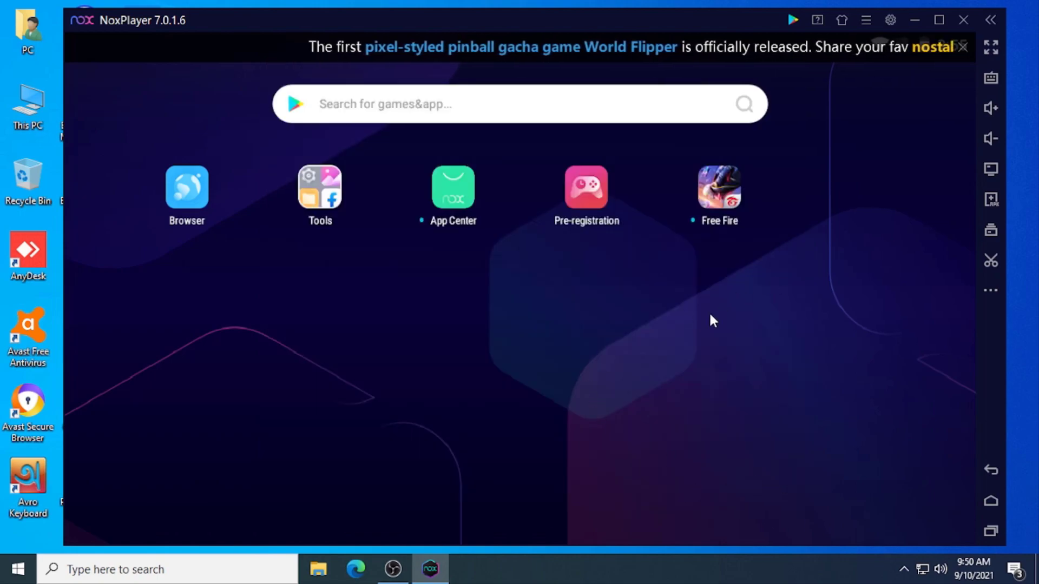
Start Free Fire with its key mapping instruction dismissed, and open the game's display settings.
left_click(724, 187)
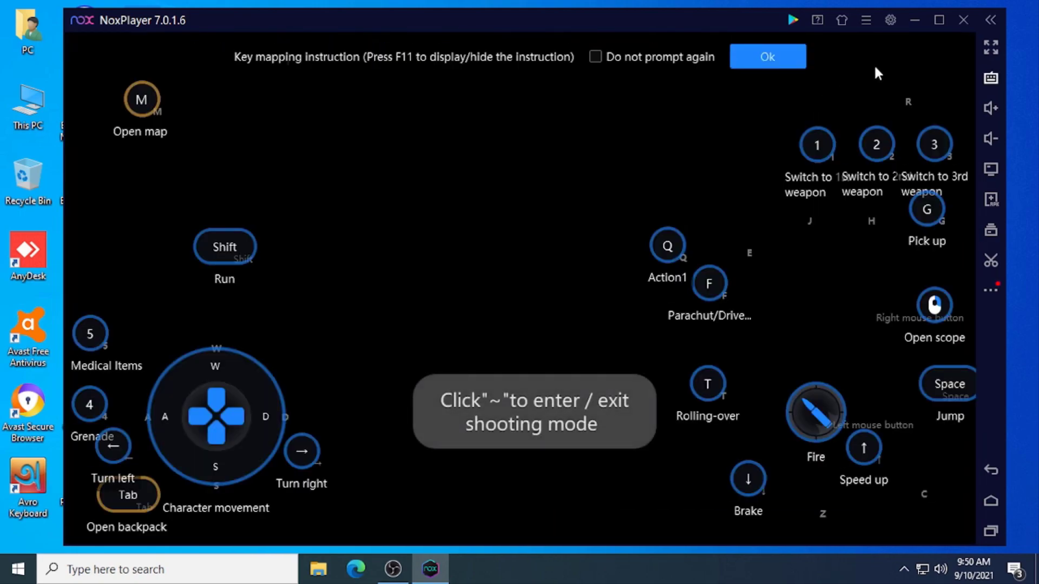
left_click(779, 64)
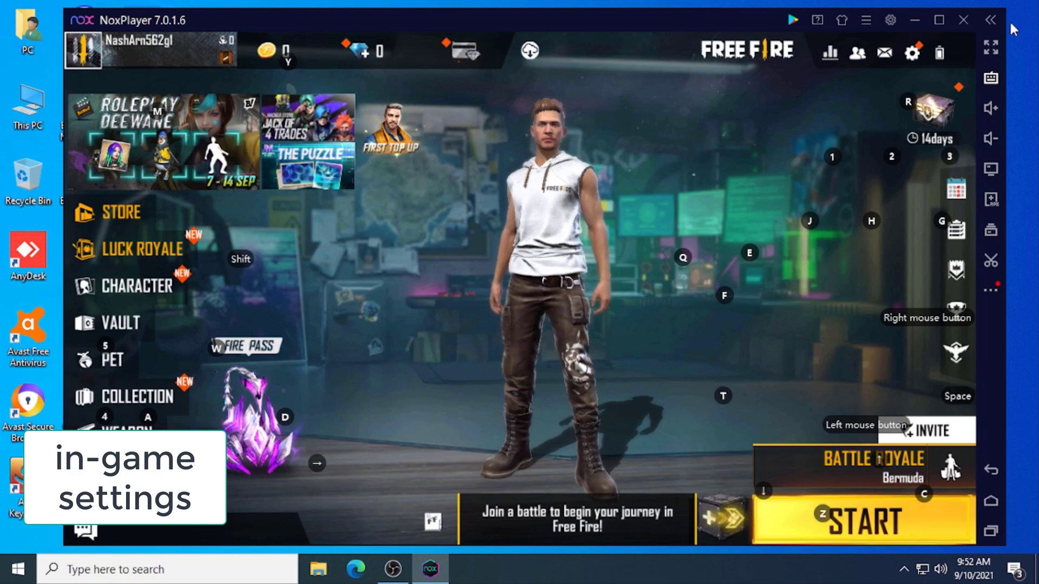
left_click(922, 54)
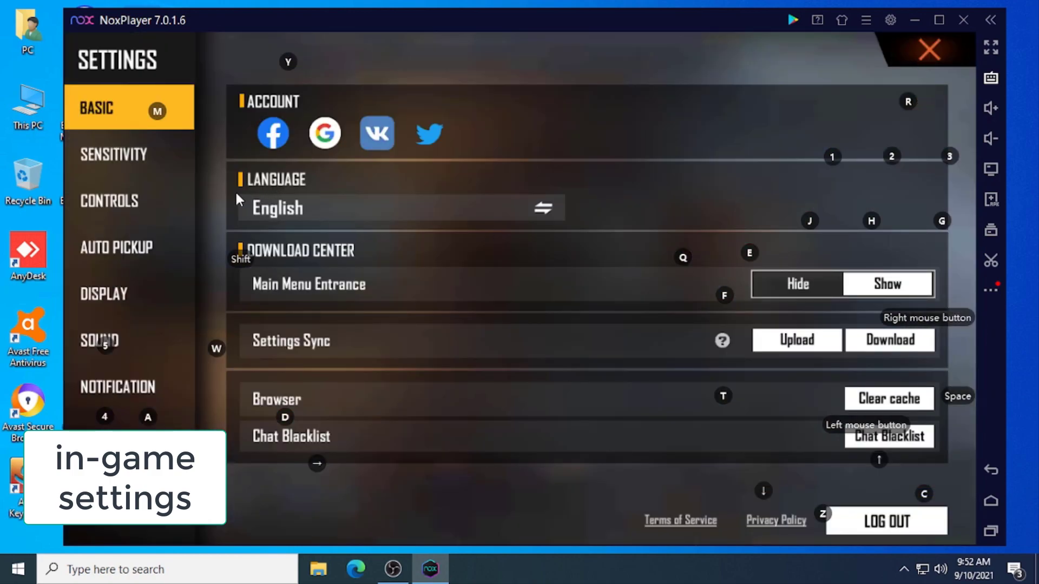
left_click(112, 293)
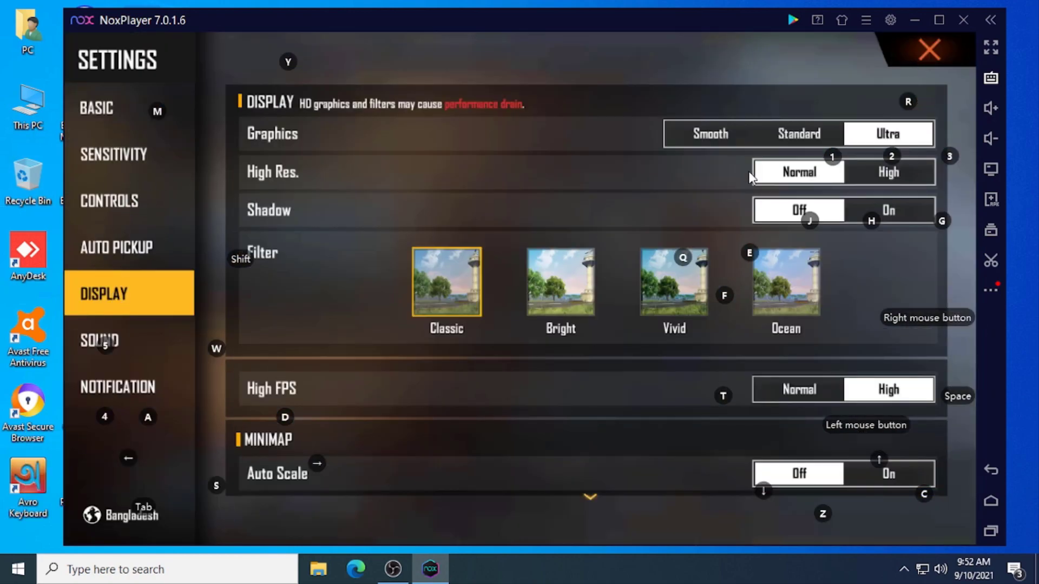
Set Free Fire's graphics quality to Smooth, leave the game settings, and turn on the emulator's FPS display.
left_click(722, 134)
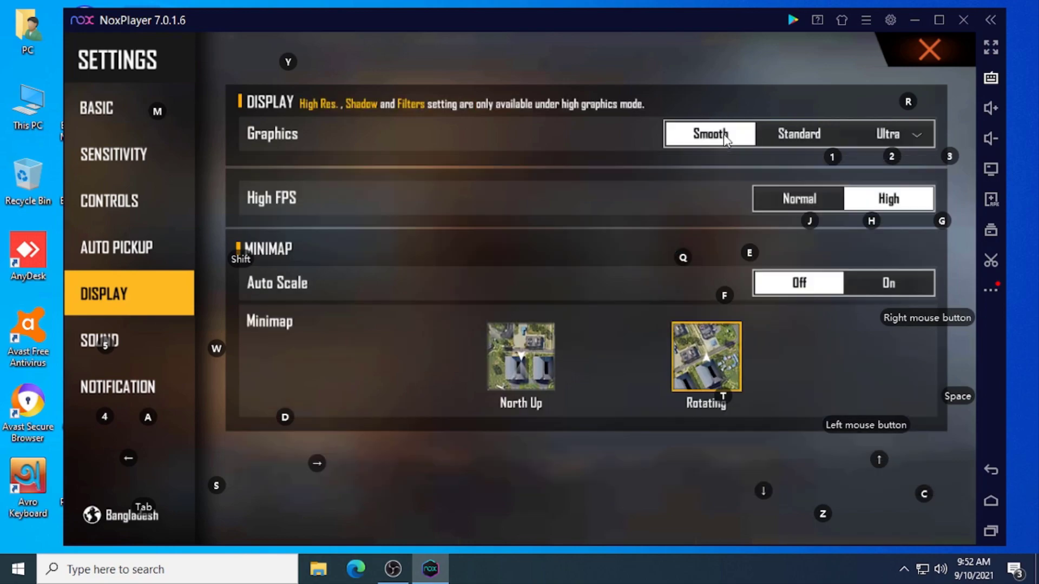
left_click(922, 54)
left_click(868, 22)
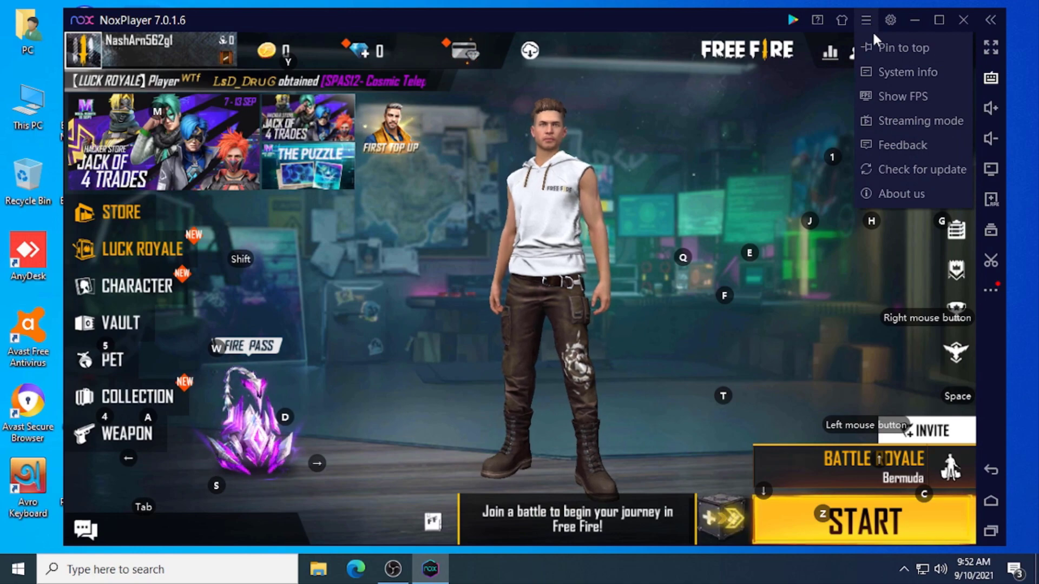
left_click(889, 96)
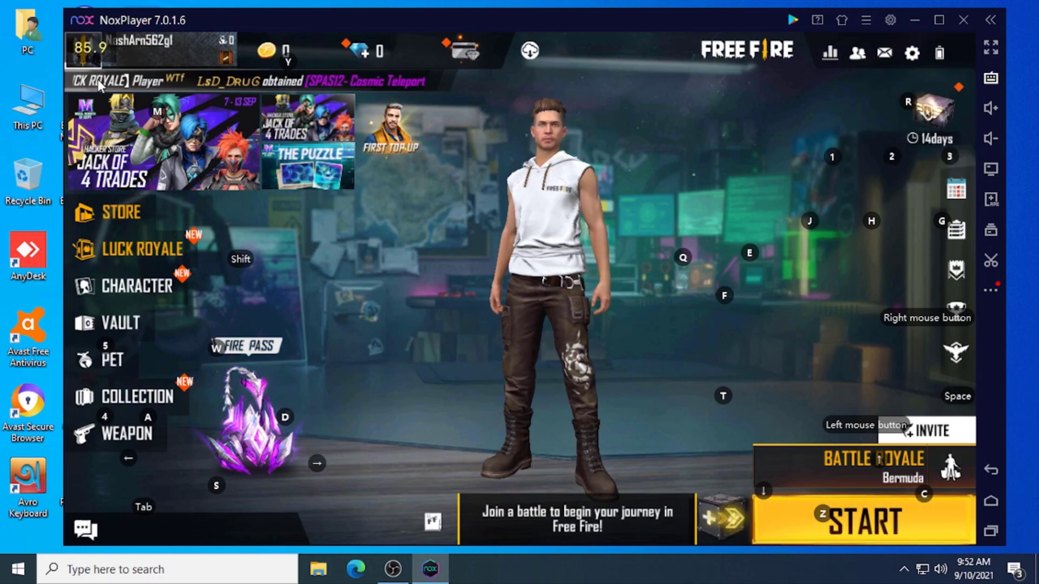
Rotate the character in the game lobby and start a Battle Royale match on Bermuda.
left_click_drag(456, 216, 575, 242)
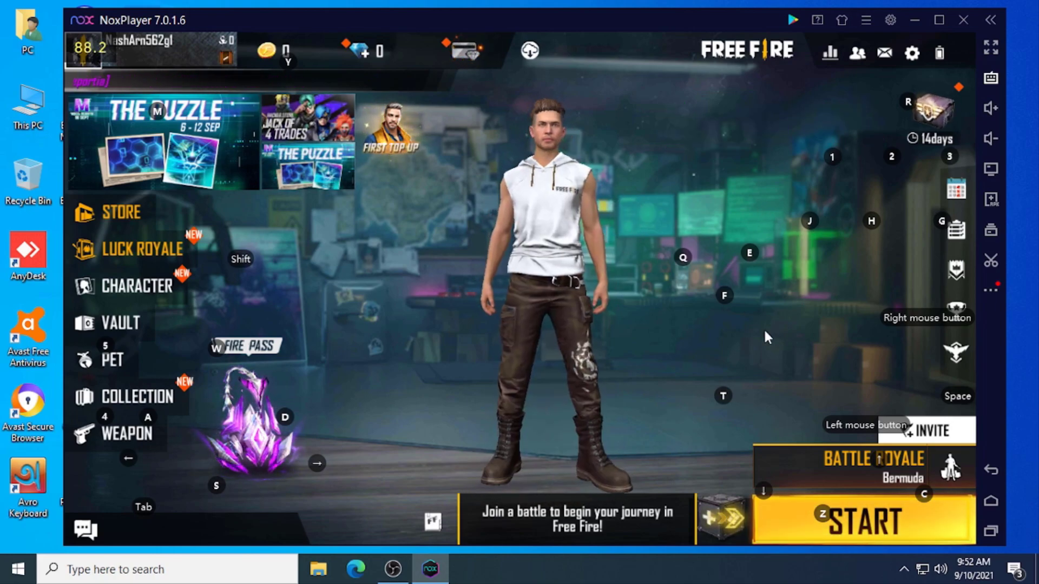
left_click(858, 499)
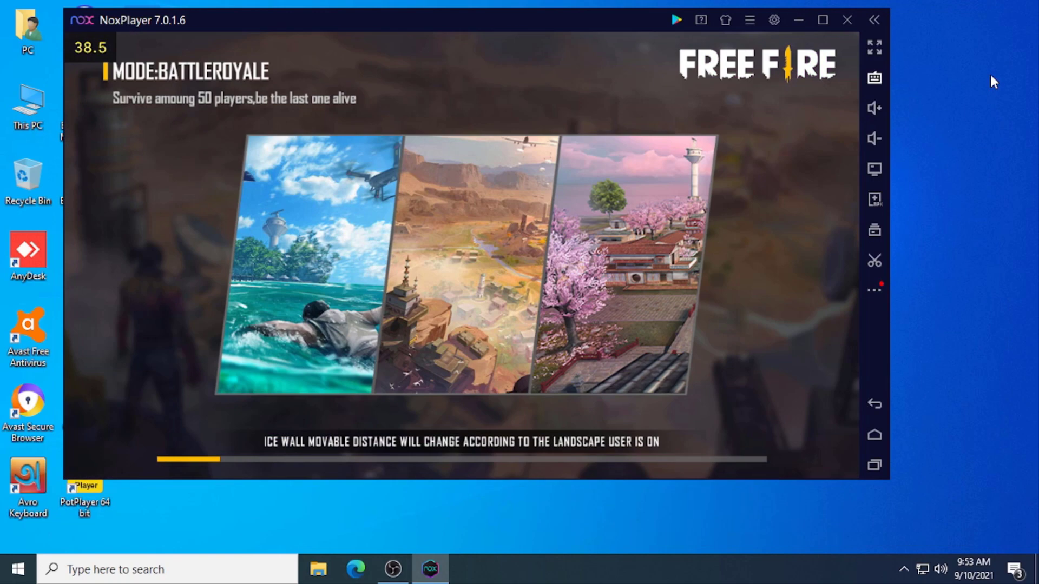
Assign Ctrl as the shooting mode key in the Advanced Key Mapping scheme and save the keyboard mapping.
left_click(994, 78)
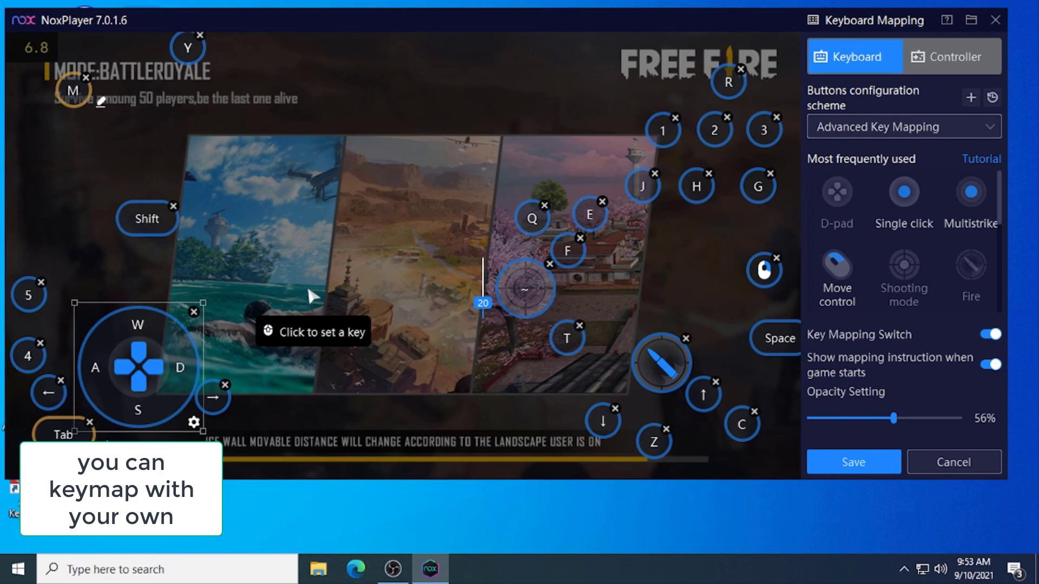
left_click(985, 127)
left_click(983, 123)
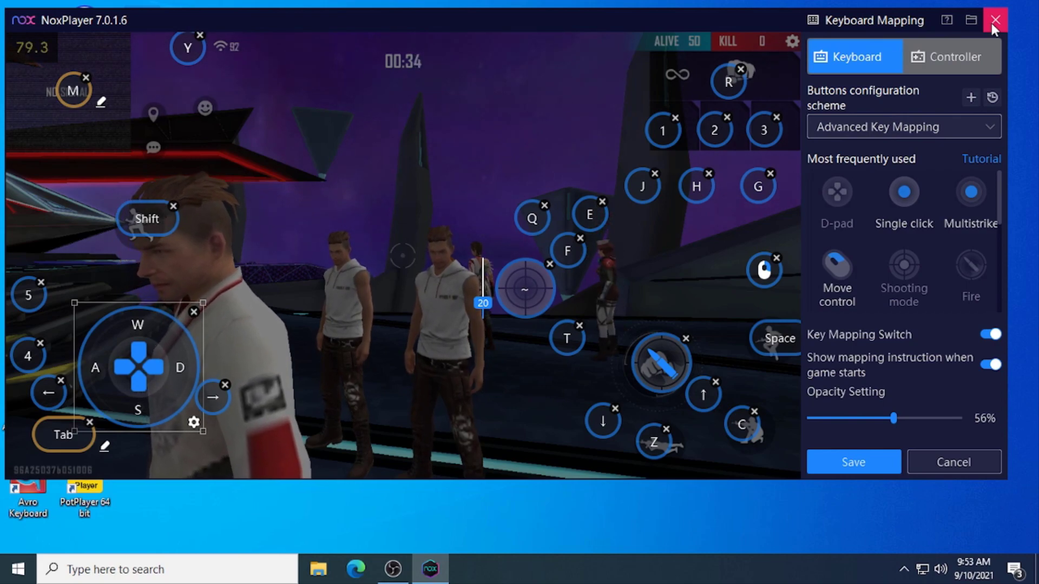
left_click(528, 283)
key("ctrl")
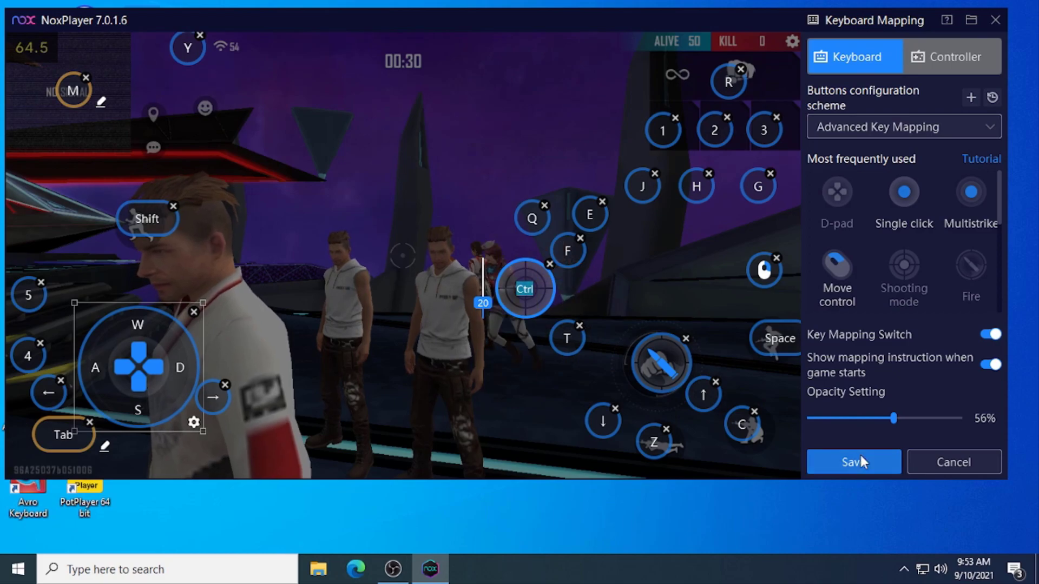
left_click(860, 457)
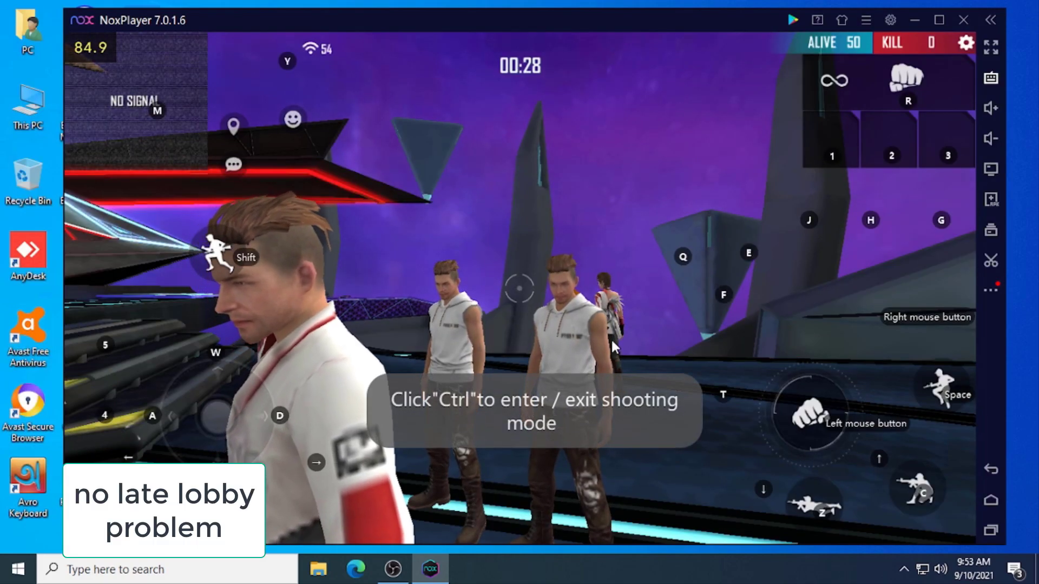
Enter shooting mode and run and sprint the character around the pre-match area to test the movement controls and frame rate.
key("ctrl")
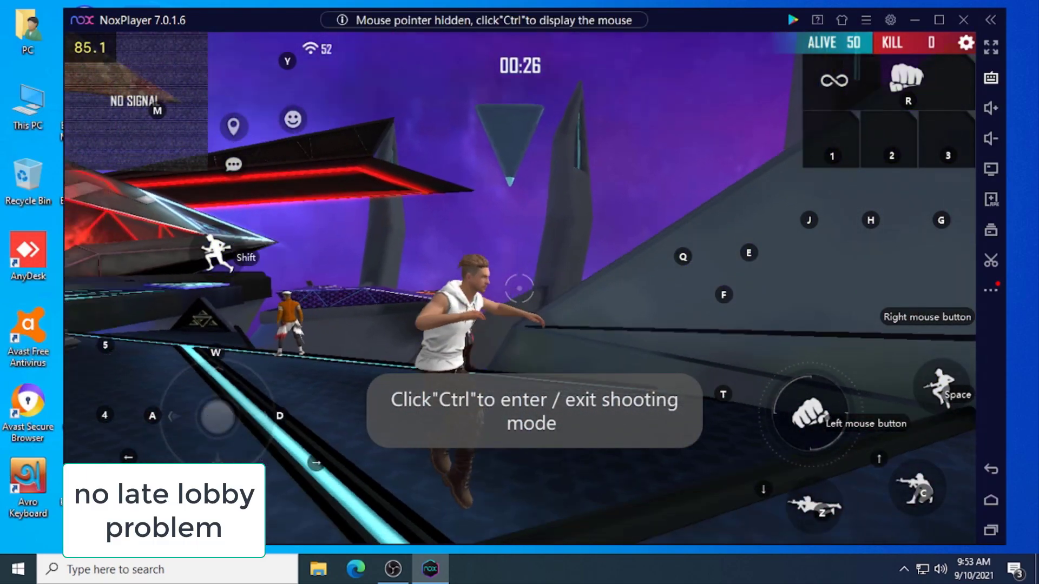
key("w")
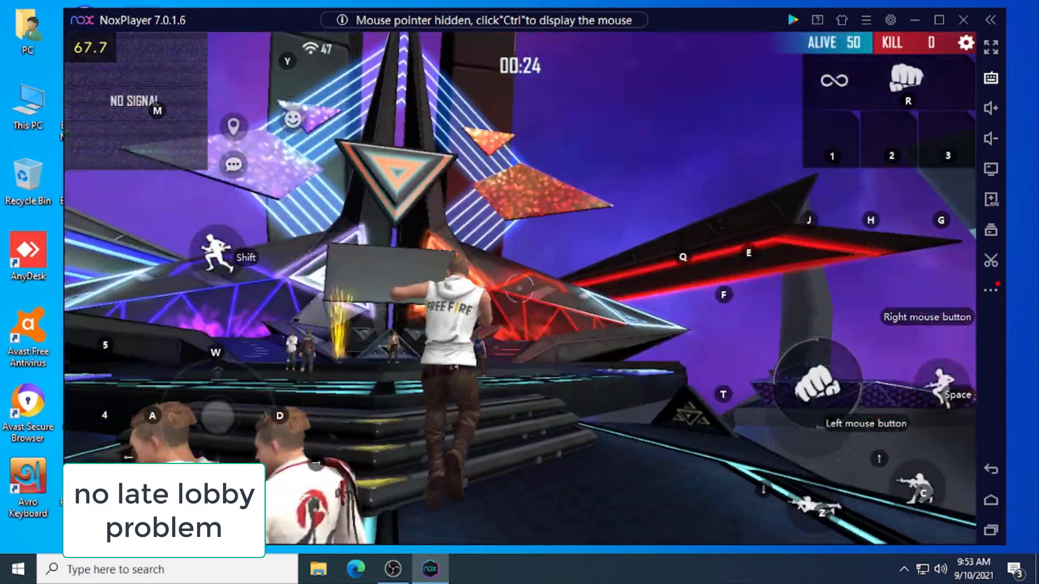
key("w")
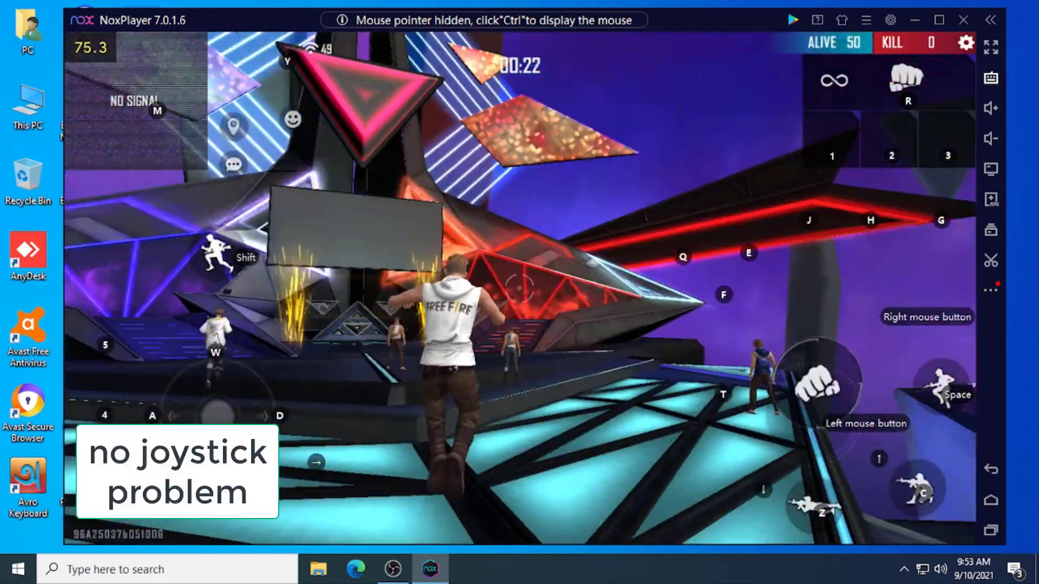
key("w")
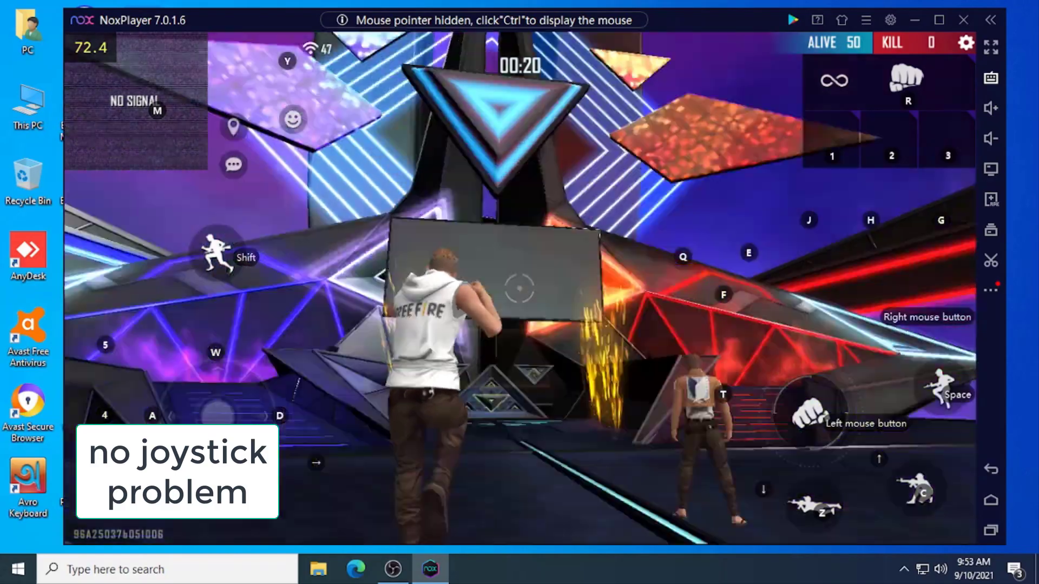
key("w")
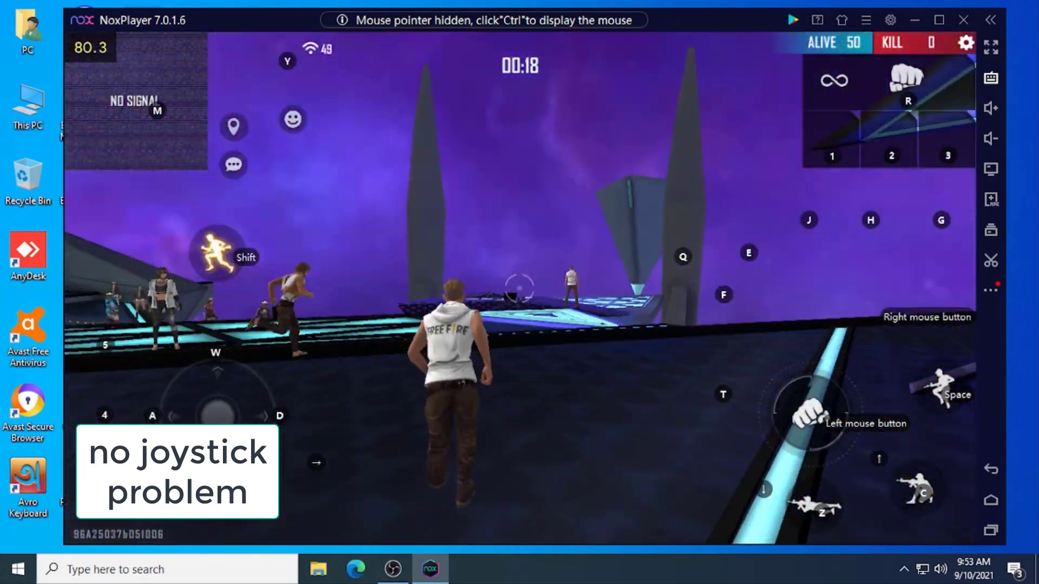
key("w")
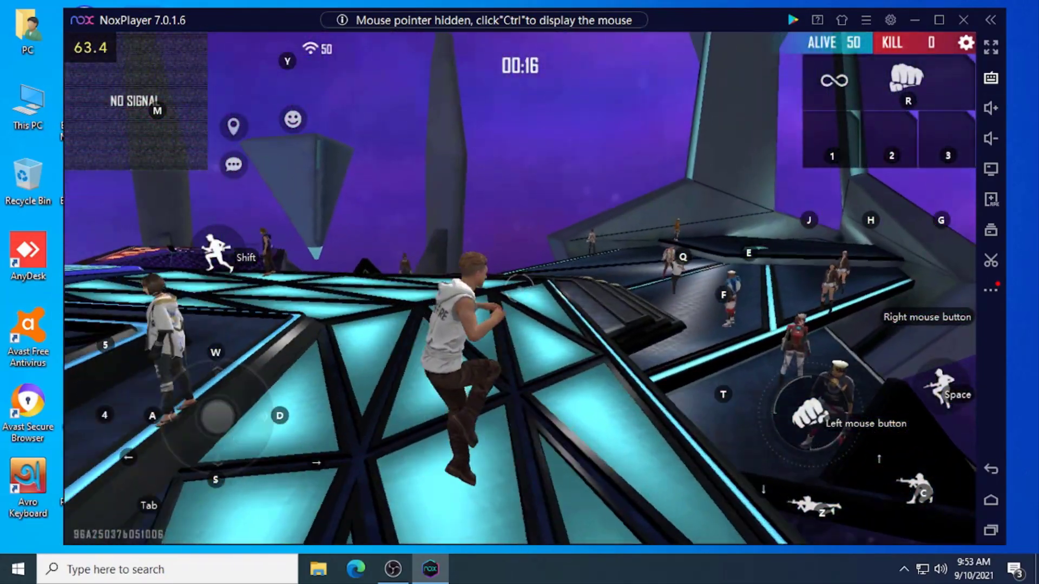
key("w")
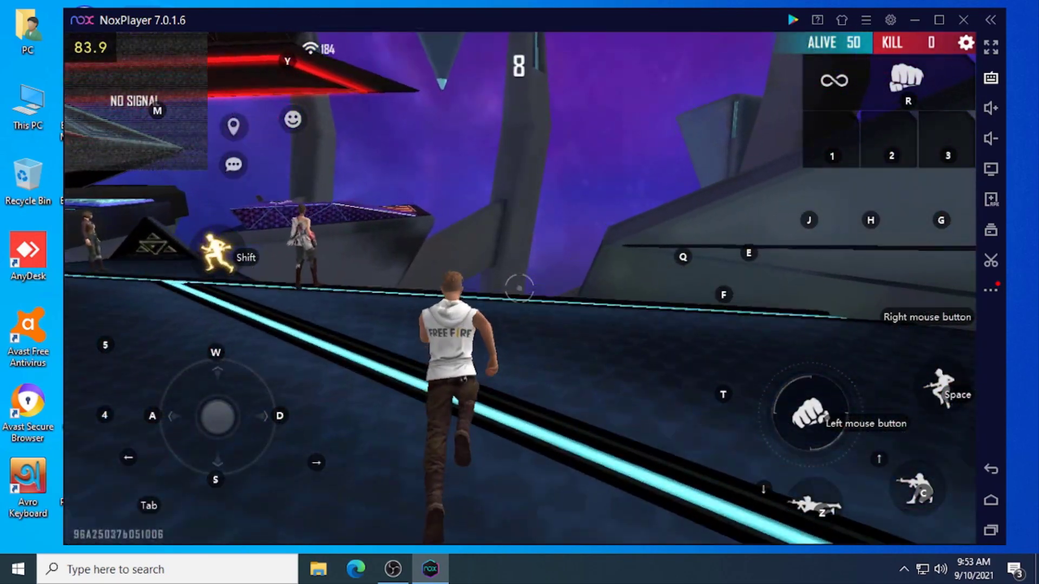
key("shift")
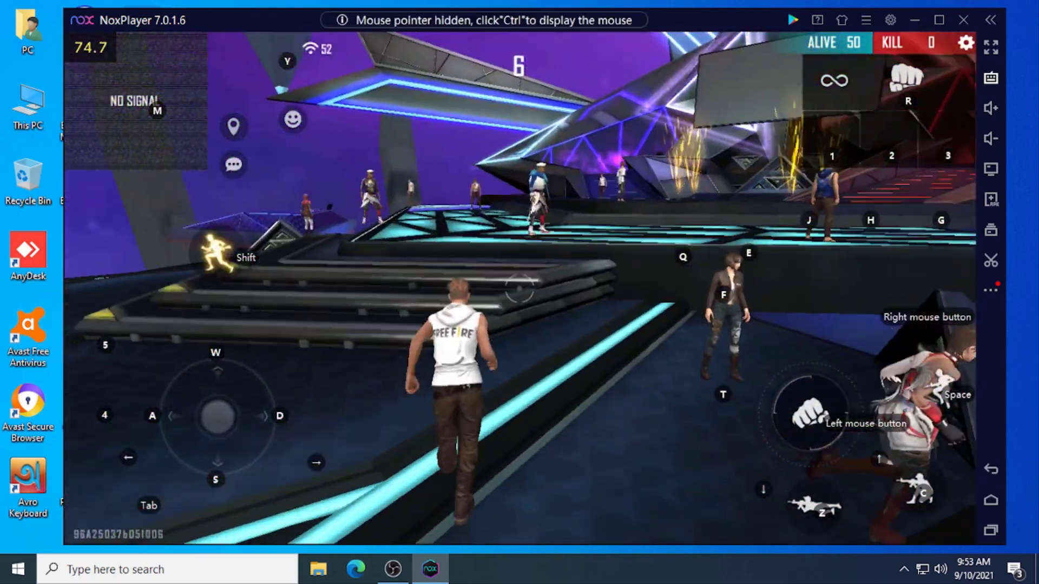